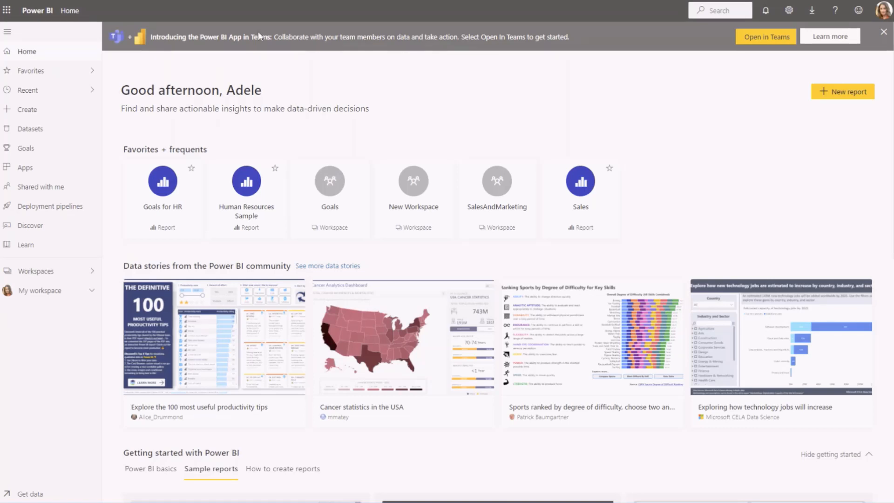
Step: Create a workspace named Sales Team with the Premium per user license mode and small dataset storage format
{"action": "left_click", "coordinate": [85, 270]}
{"action": "left_click", "coordinate": [191, 485]}
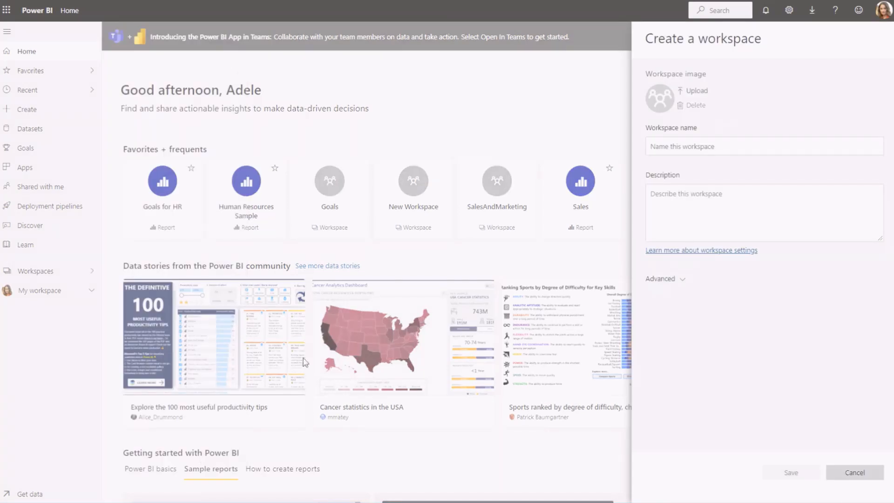
{"action": "left_click", "coordinate": [678, 146]}
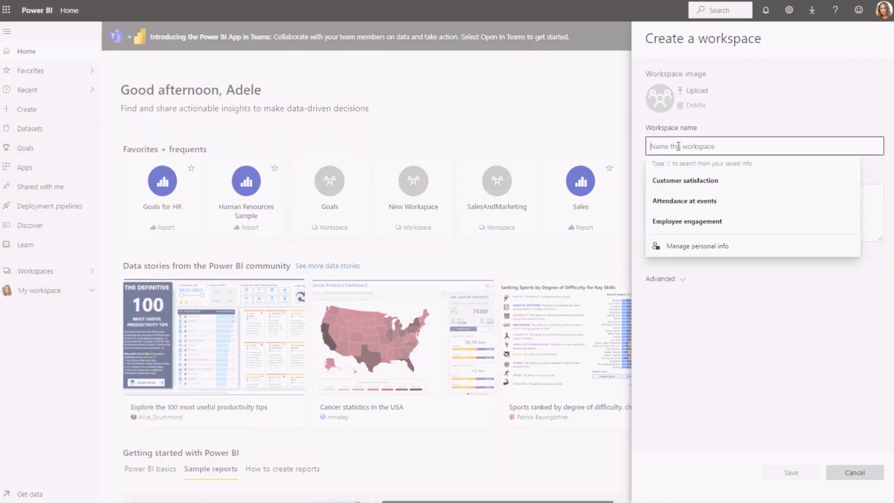
{"action": "type", "text": "Sales Team"}
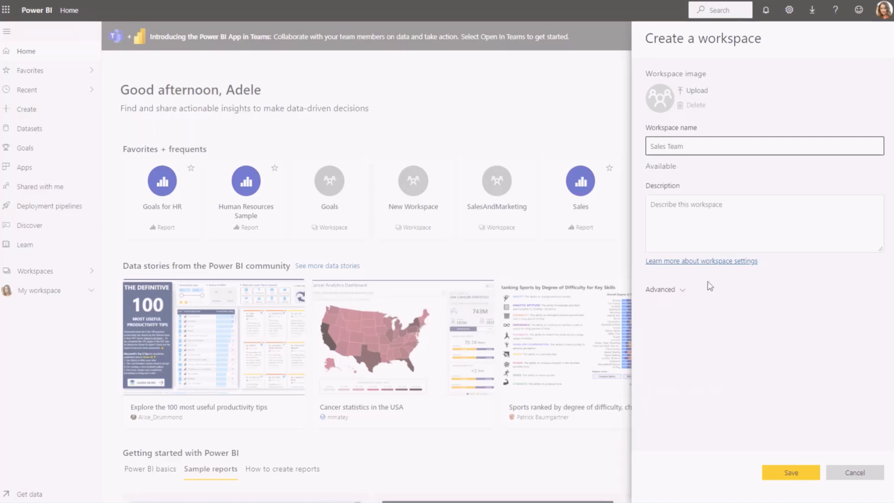
{"action": "left_click", "coordinate": [684, 290]}
{"action": "scroll", "coordinate": [705, 284], "scroll_direction": "down", "scroll_amount": 3}
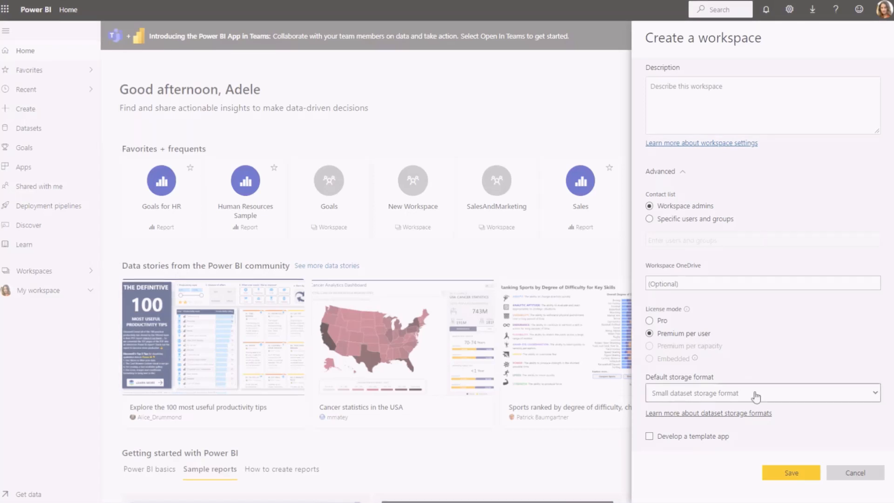
{"action": "left_click", "coordinate": [798, 475]}
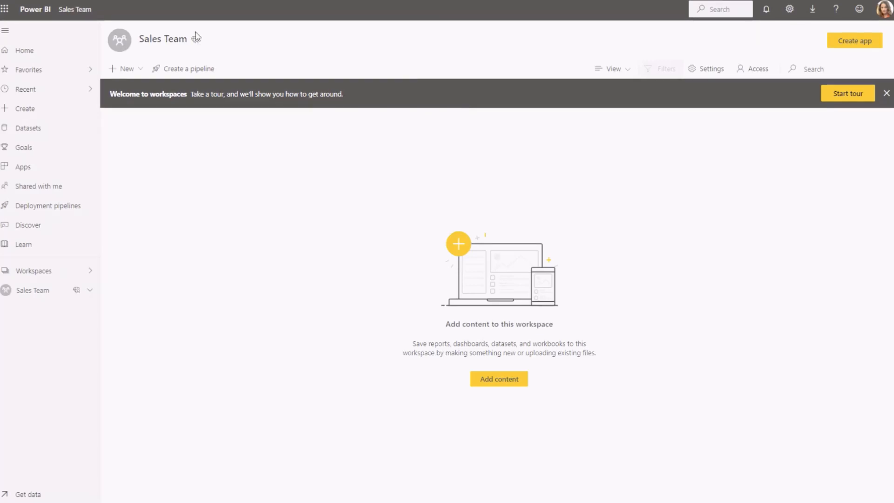
Step: Create a scorecard named Sales in the Sales Team workspace
{"action": "mouse_move", "coordinate": [195, 41]}
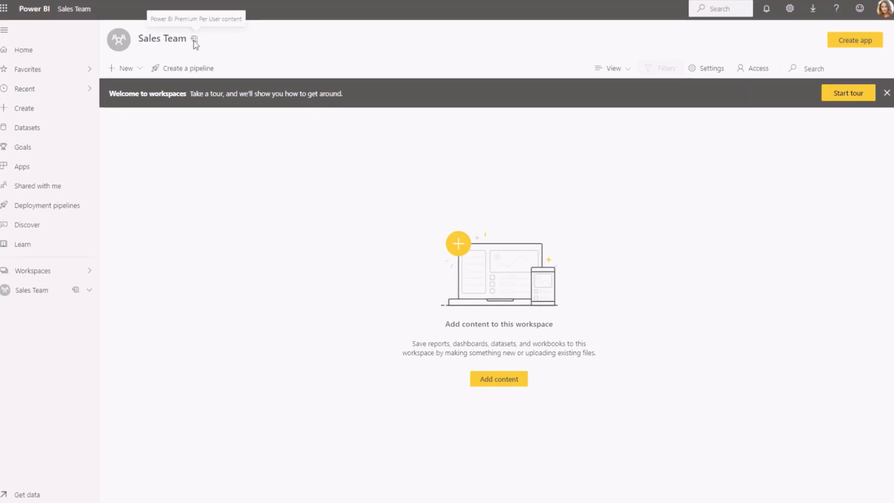
{"action": "left_click", "coordinate": [134, 69]}
{"action": "left_click", "coordinate": [156, 146]}
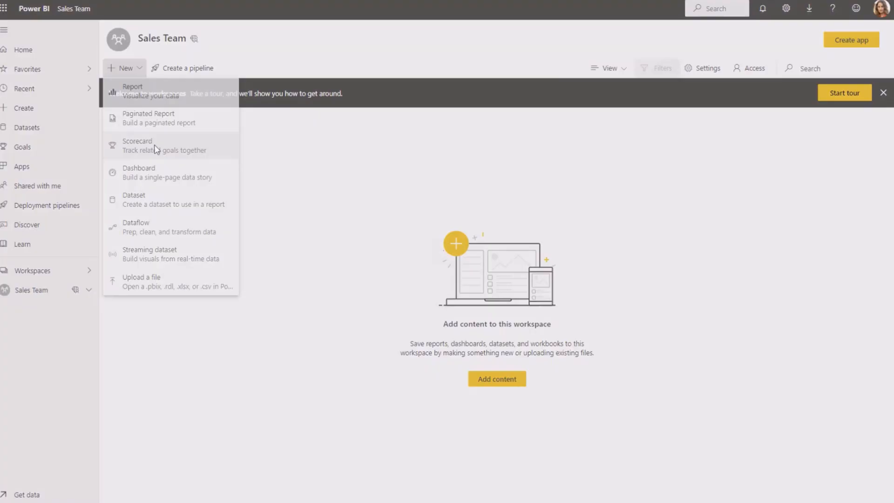
{"action": "left_click", "coordinate": [659, 87]}
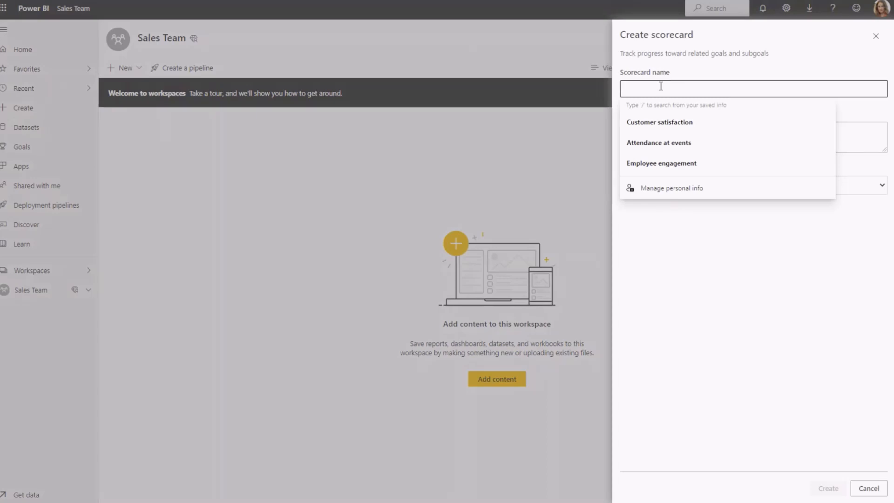
{"action": "type", "text": "Sales"}
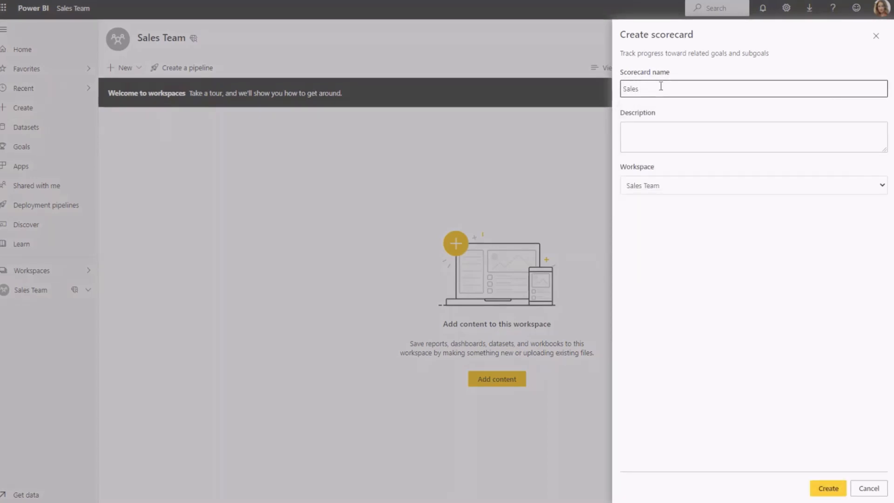
{"action": "left_click", "coordinate": [828, 488]}
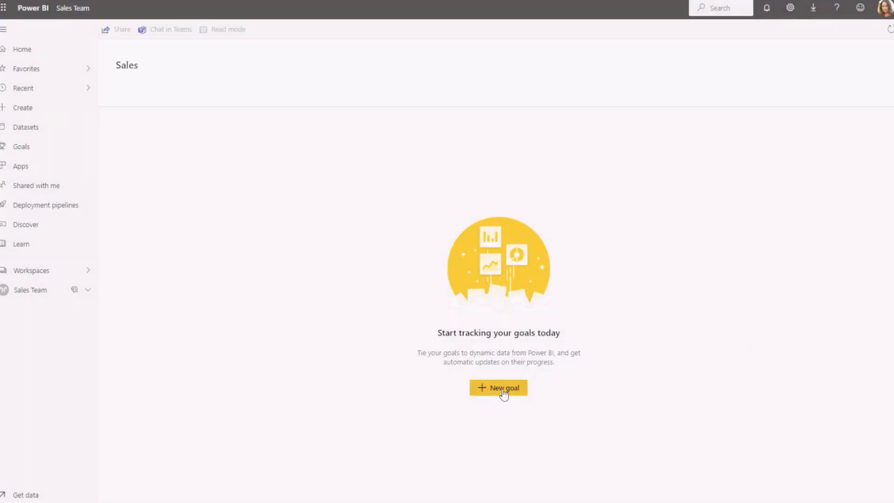
Step: Start a new goal in the Sales scorecard and name it Sales margin
{"action": "left_click", "coordinate": [504, 394]}
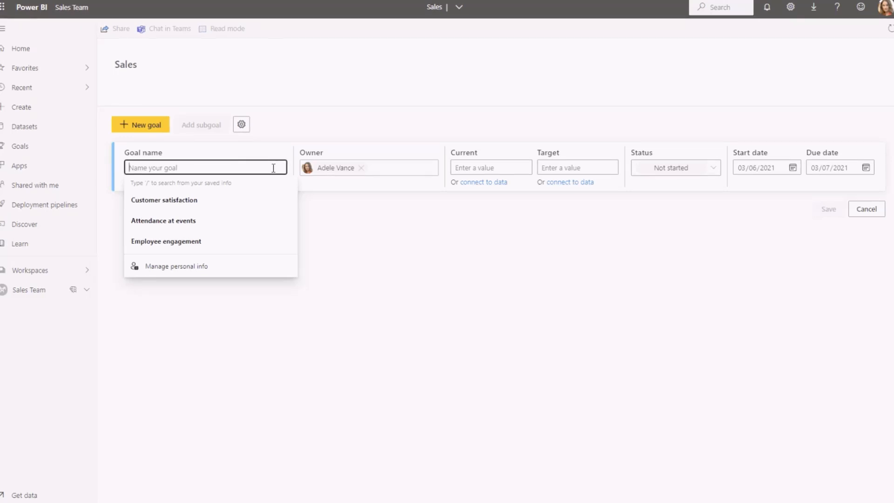
{"action": "type", "text": "S"}
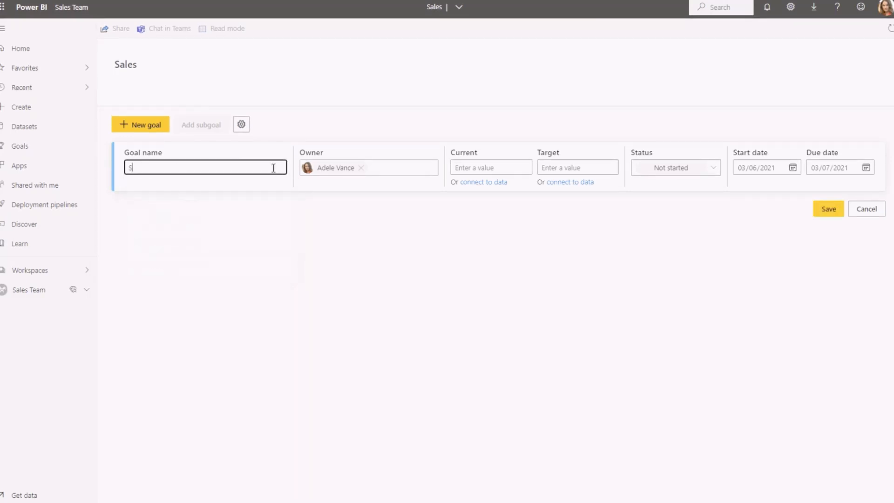
{"action": "type", "text": "ales margin"}
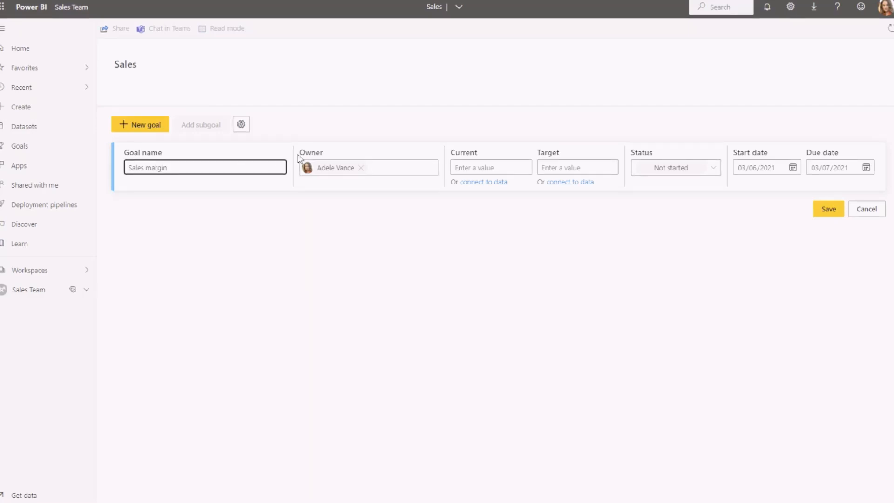
Step: Set the Sales margin goal's current value to 0.12 and target to 0.25, formatted as percentages
{"action": "left_click", "coordinate": [492, 168]}
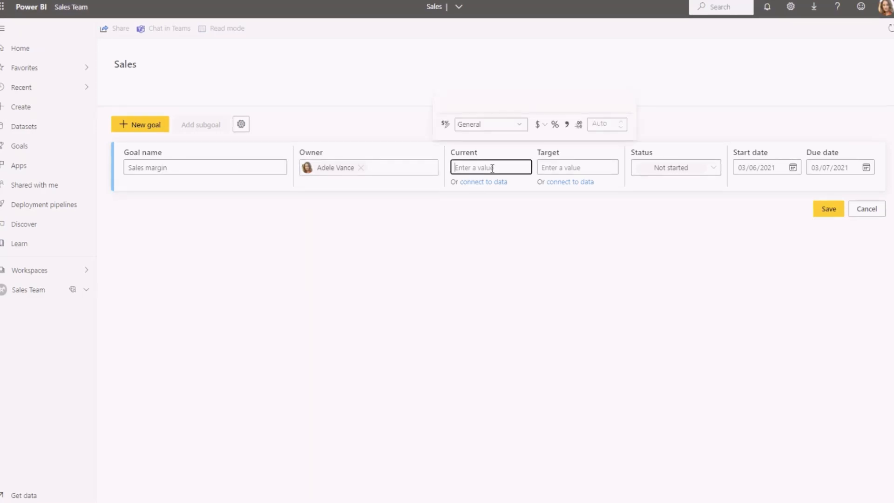
{"action": "type", "text": "0.12"}
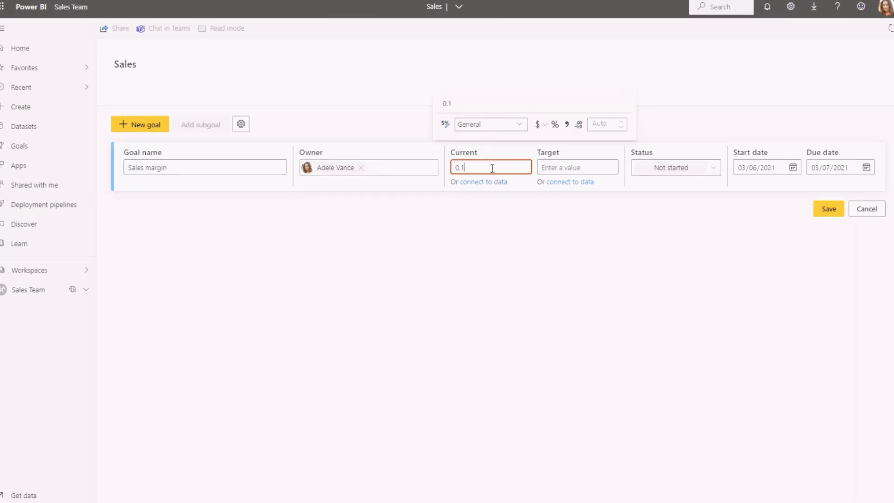
{"action": "left_click", "coordinate": [556, 125]}
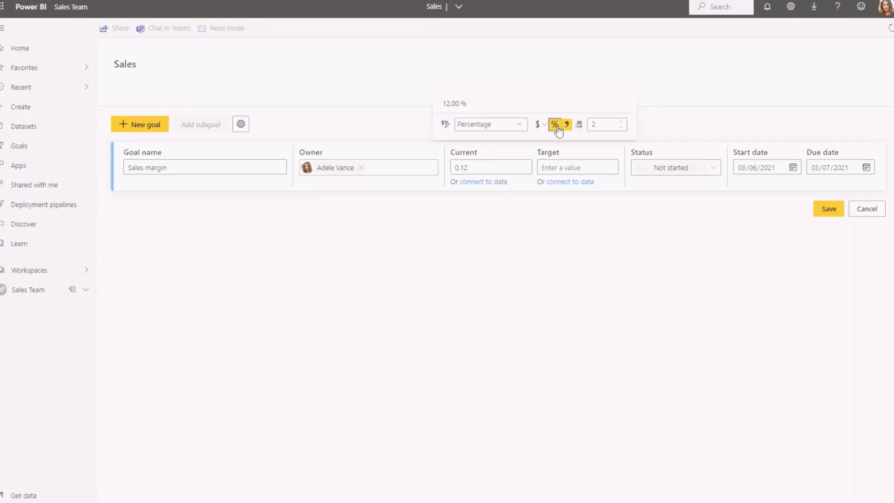
{"action": "left_click", "coordinate": [575, 168]}
{"action": "type", "text": "0"}
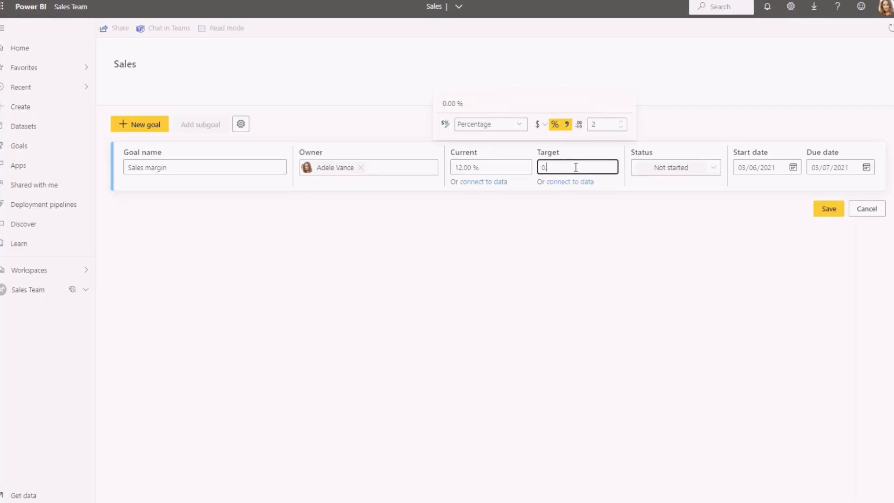
{"action": "type", "text": ".25"}
Step: Set the Sales margin goal's status to On track and its start date to 04/05/2021
{"action": "left_click", "coordinate": [688, 167]}
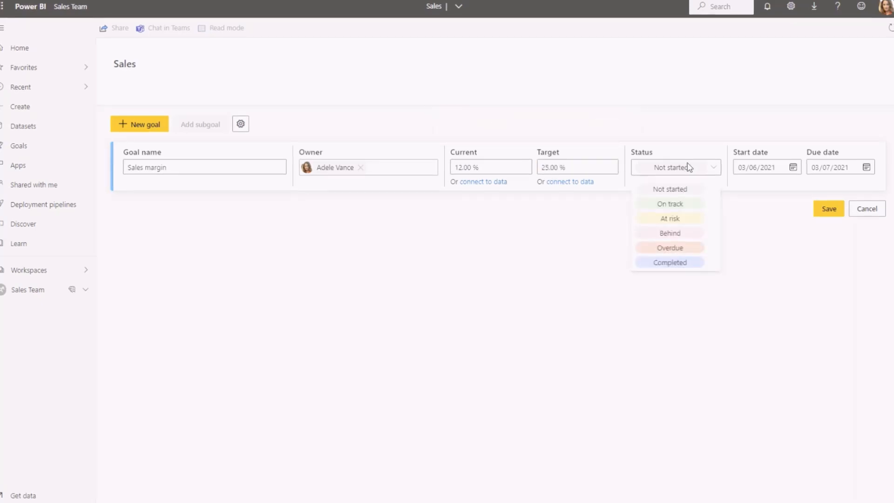
{"action": "left_click", "coordinate": [686, 205]}
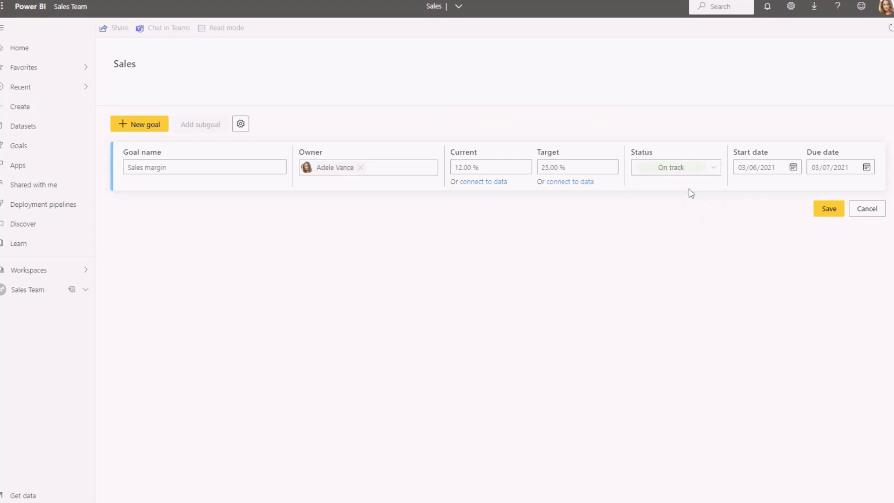
{"action": "left_click", "coordinate": [792, 167]}
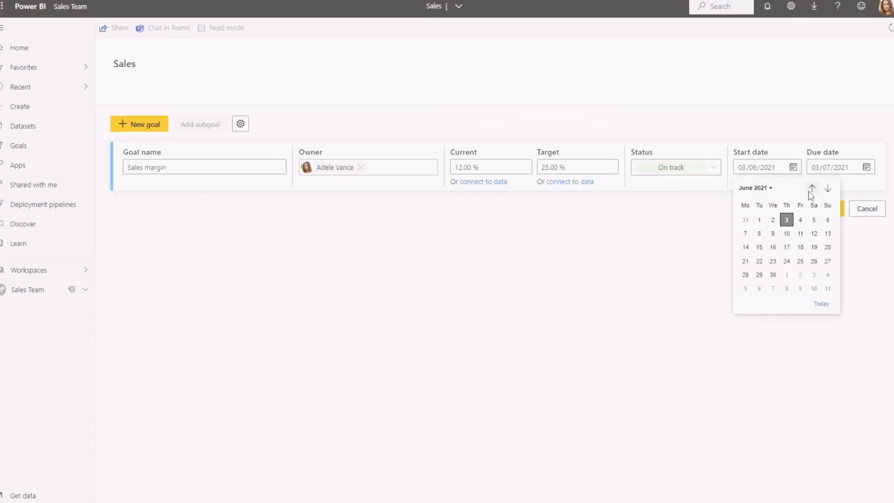
{"action": "left_click", "coordinate": [812, 188]}
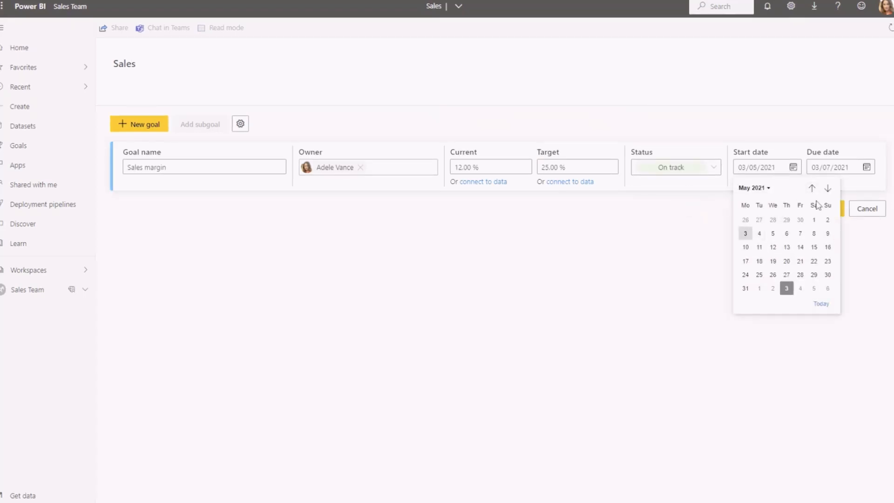
{"action": "left_click", "coordinate": [759, 234]}
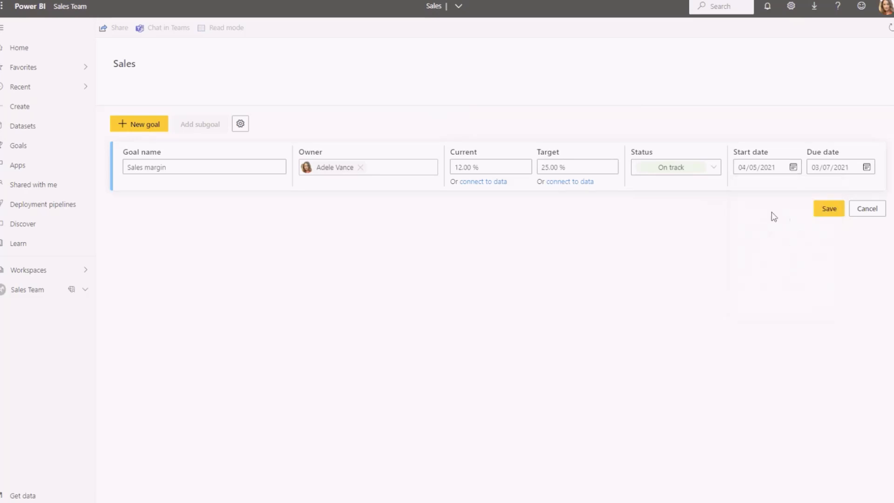
Step: Set the goal's due date to 30/09/2021 and save the goal
{"action": "left_click", "coordinate": [866, 167]}
{"action": "left_click", "coordinate": [861, 191]}
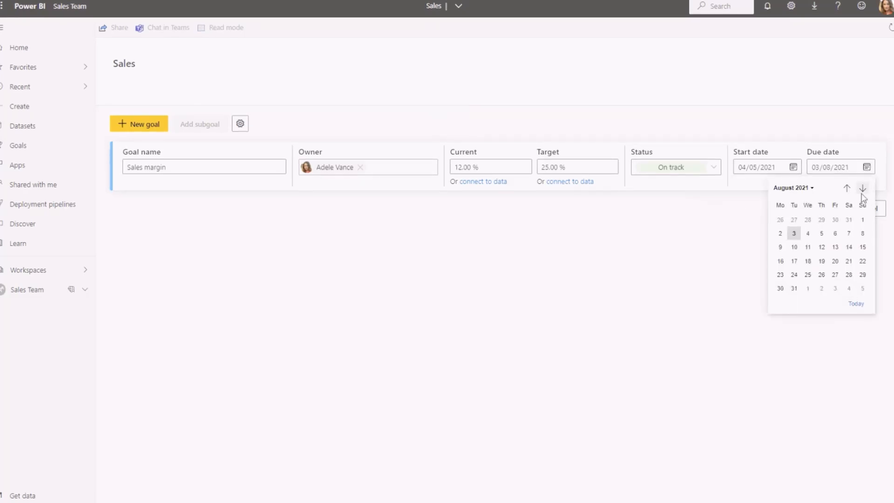
{"action": "left_click", "coordinate": [861, 188]}
{"action": "left_click", "coordinate": [822, 275]}
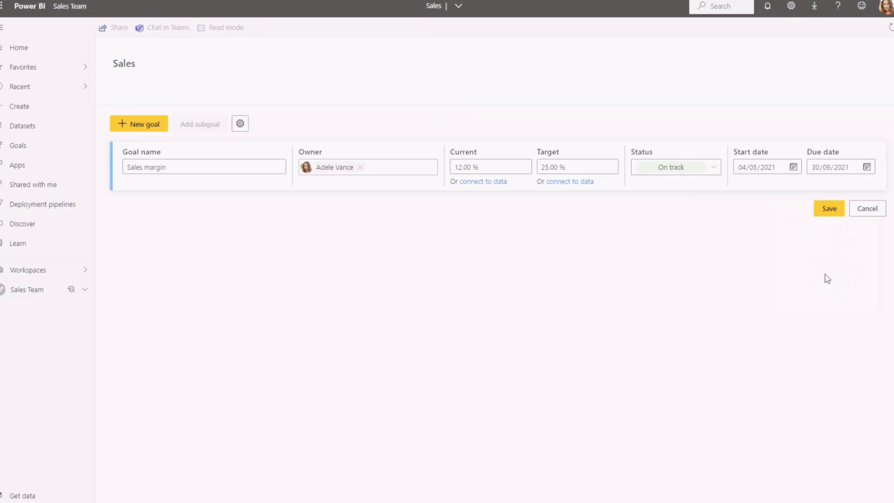
{"action": "left_click", "coordinate": [829, 209]}
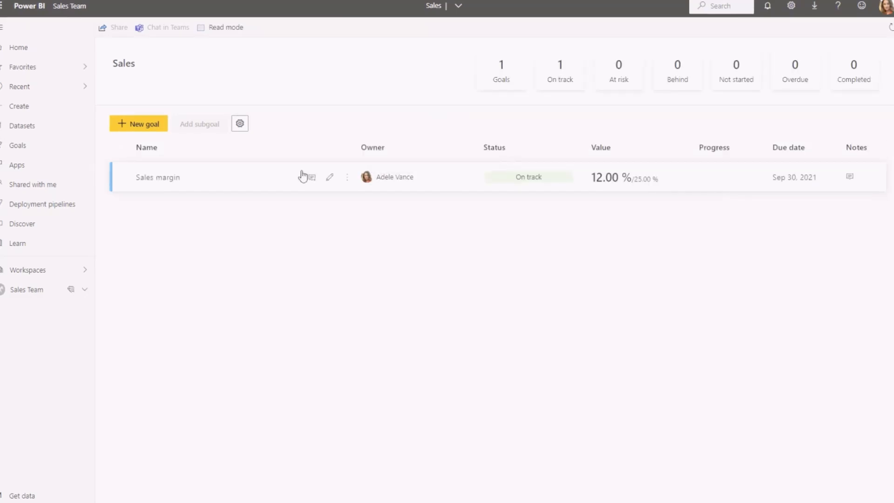
Step: Add a subgoal under the Sales margin goal and name it West - Margin
{"action": "left_click", "coordinate": [232, 179]}
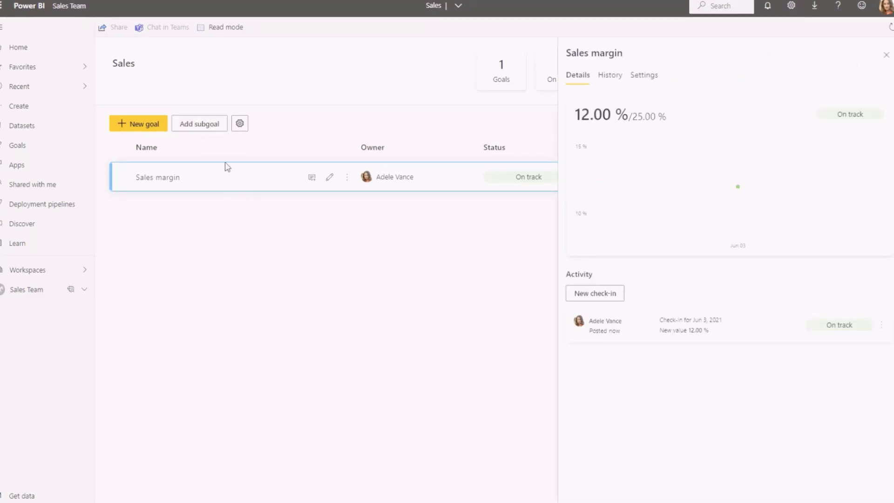
{"action": "left_click", "coordinate": [203, 126]}
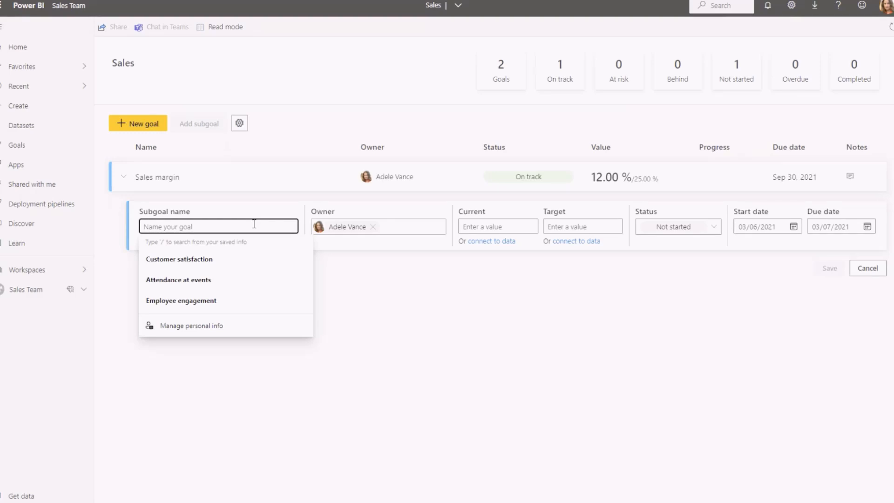
{"action": "type", "text": "West"}
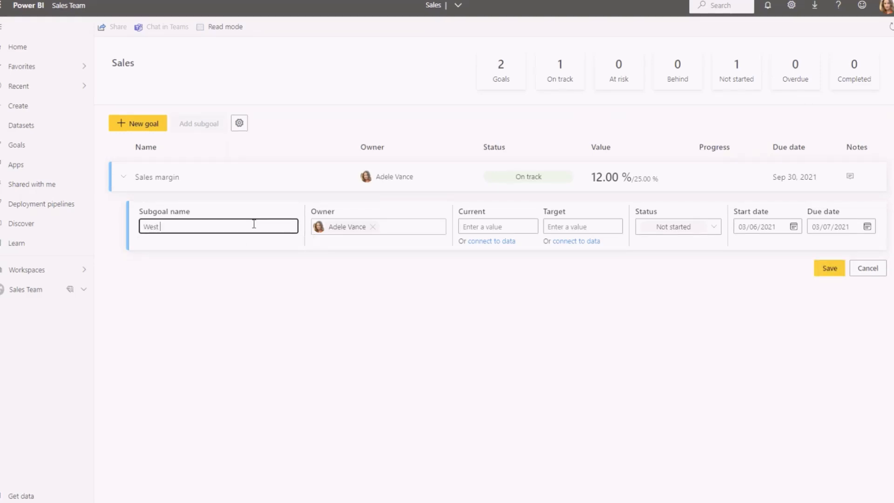
{"action": "type", "text": " Margin"}
{"action": "key", "text": "Left"}
{"action": "key", "text": "Left"}
{"action": "key", "text": "Left"}
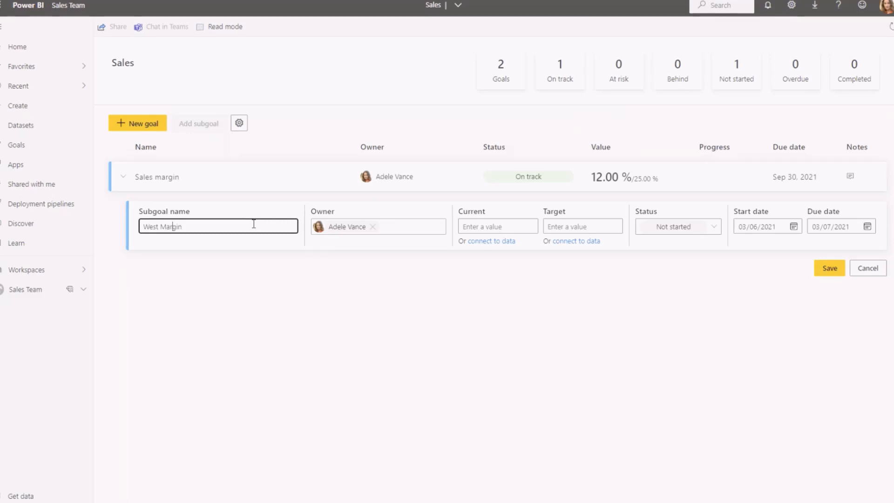
{"action": "type", "text": "-"}
Step: Set the West - Margin subgoal's current value to 0.06 and target to 0.10, formatted as percentages
{"action": "left_click", "coordinate": [484, 227]}
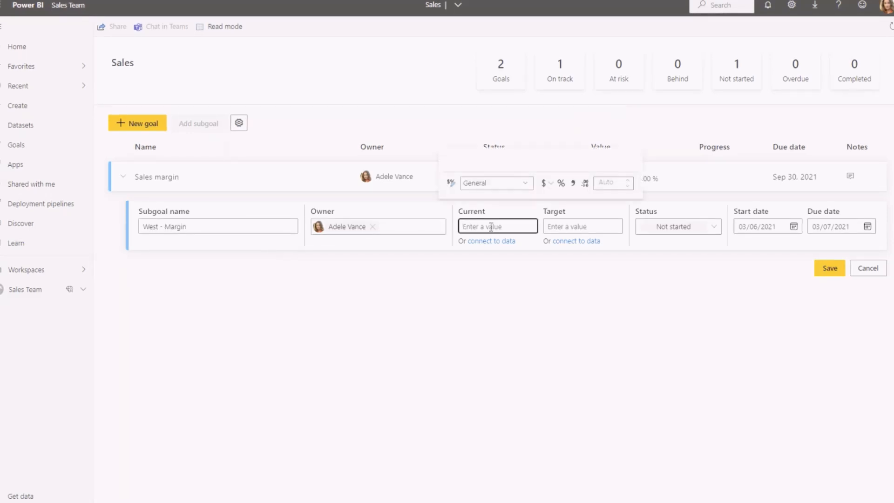
{"action": "type", "text": "0"}
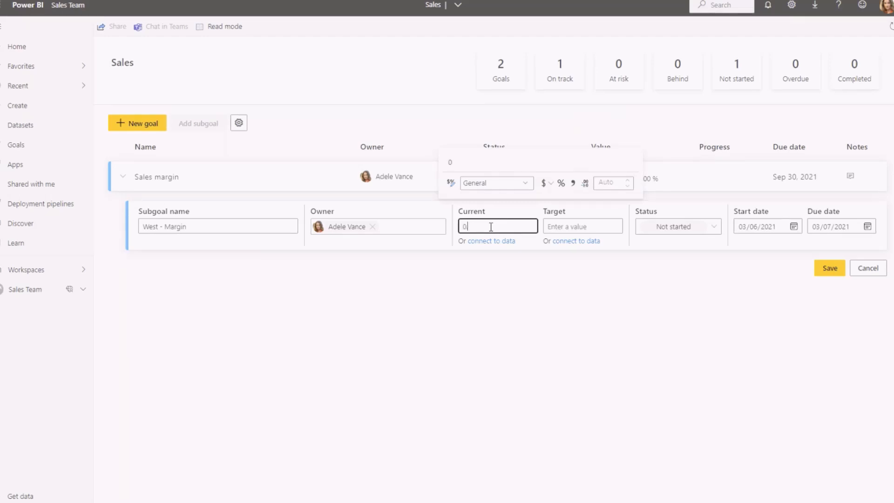
{"action": "type", "text": ".06"}
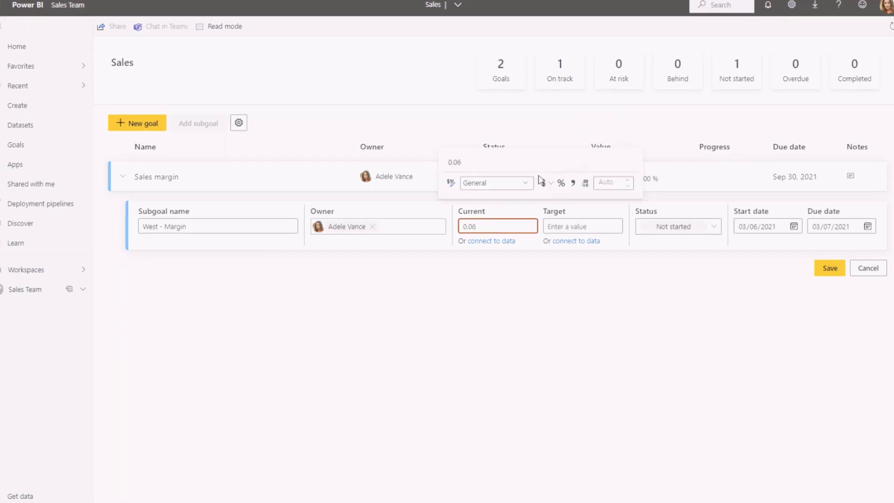
{"action": "left_click", "coordinate": [561, 183]}
{"action": "left_click", "coordinate": [587, 227]}
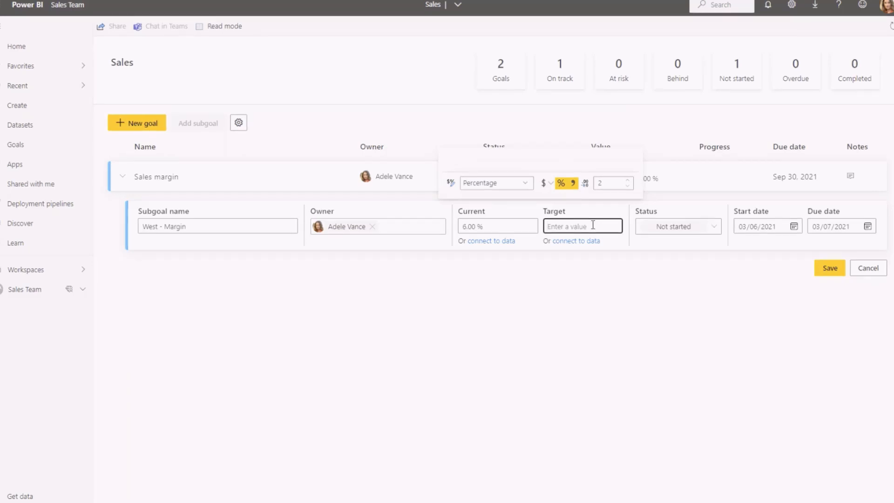
{"action": "type", "text": "0.10"}
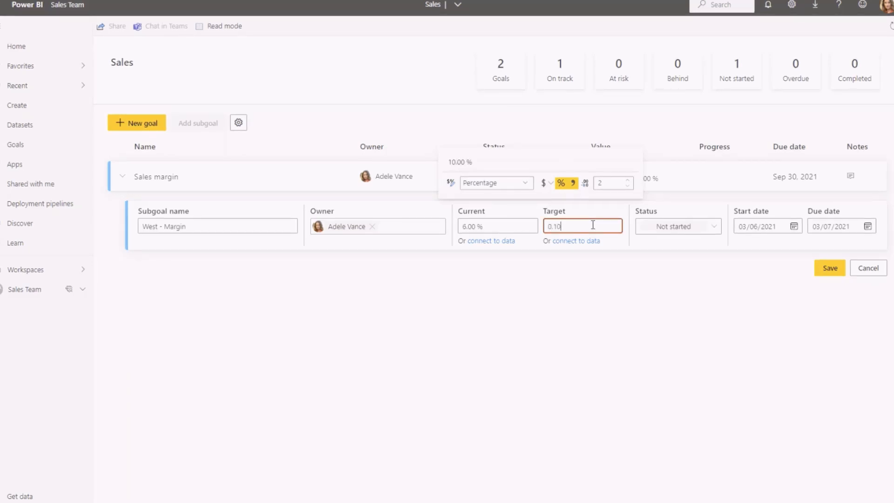
Step: Set the West - Margin subgoal's status to At risk and its due date to 31/08/2021, and save the subgoal
{"action": "left_click", "coordinate": [655, 236]}
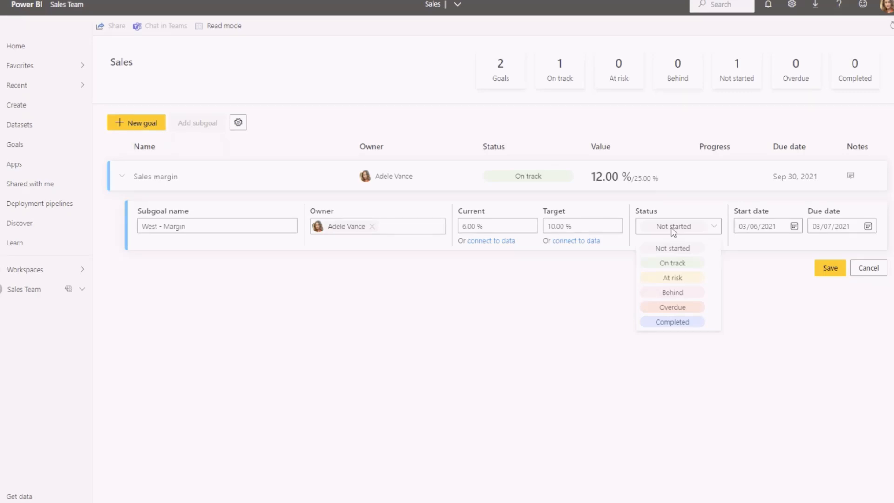
{"action": "left_click", "coordinate": [692, 277]}
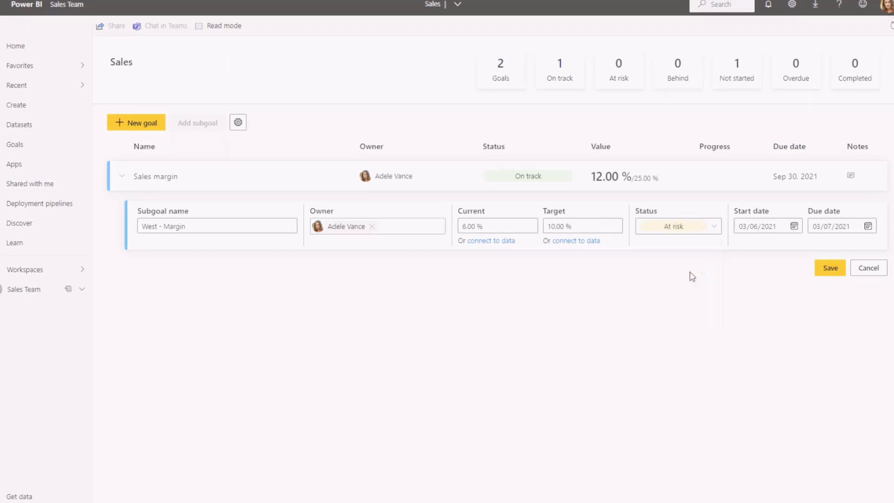
{"action": "left_click", "coordinate": [867, 227]}
{"action": "left_click", "coordinate": [863, 247]}
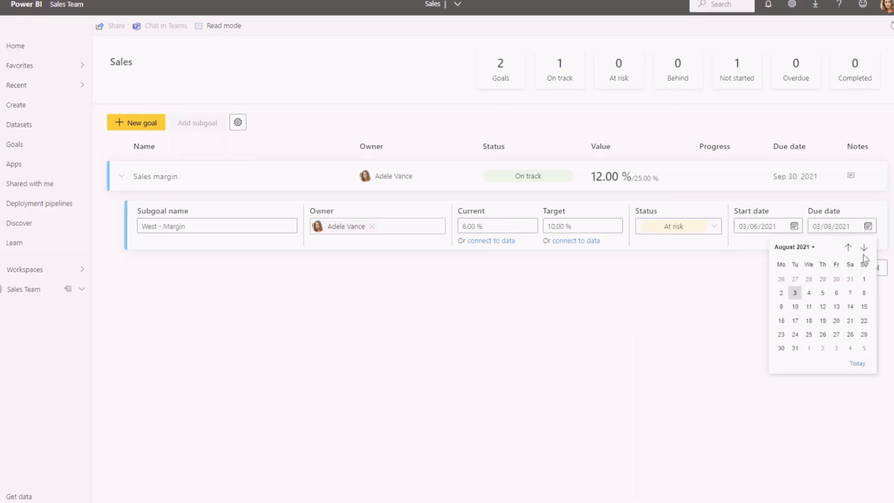
{"action": "left_click", "coordinate": [795, 349]}
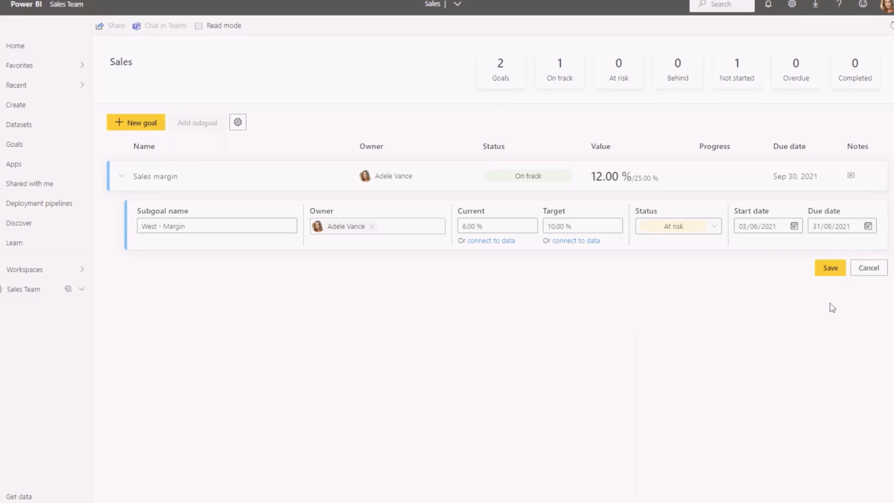
{"action": "left_click", "coordinate": [829, 269]}
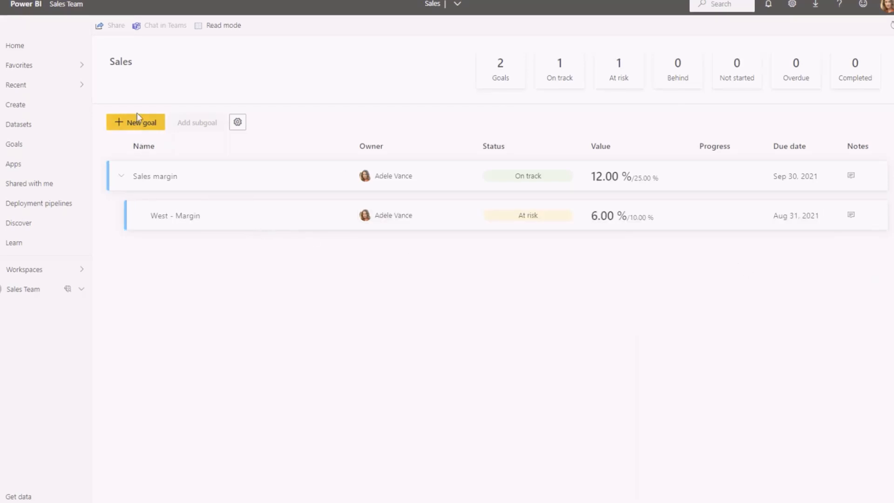
Step: Add a new goal and connect its current value to the Opportunity Revenue card in the Opportunity Analysis Sample report
{"action": "left_click", "coordinate": [132, 124]}
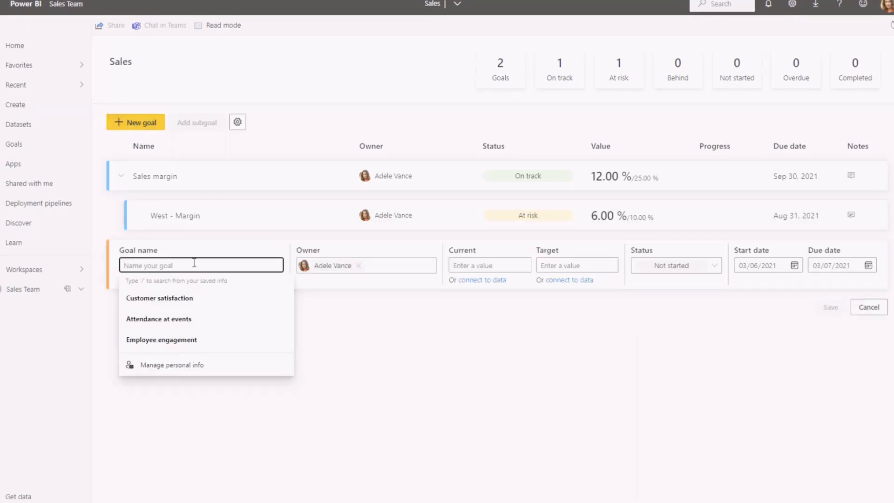
{"action": "left_click", "coordinate": [478, 280]}
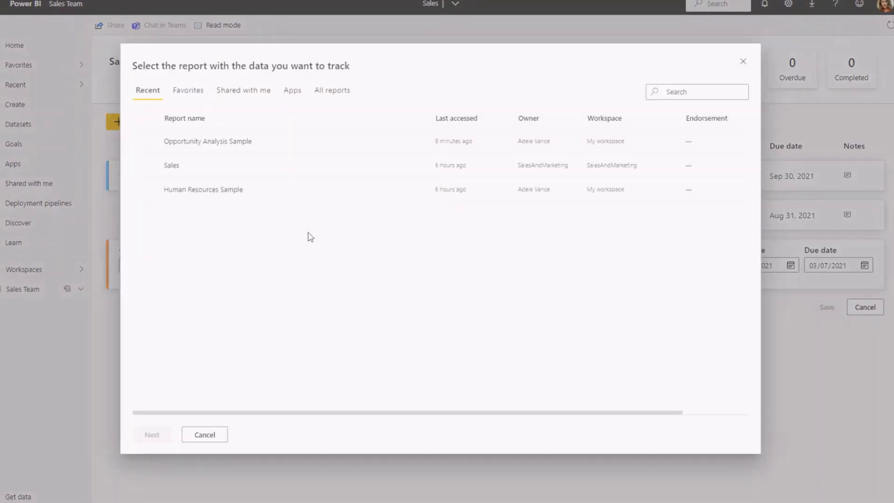
{"action": "left_click", "coordinate": [326, 94]}
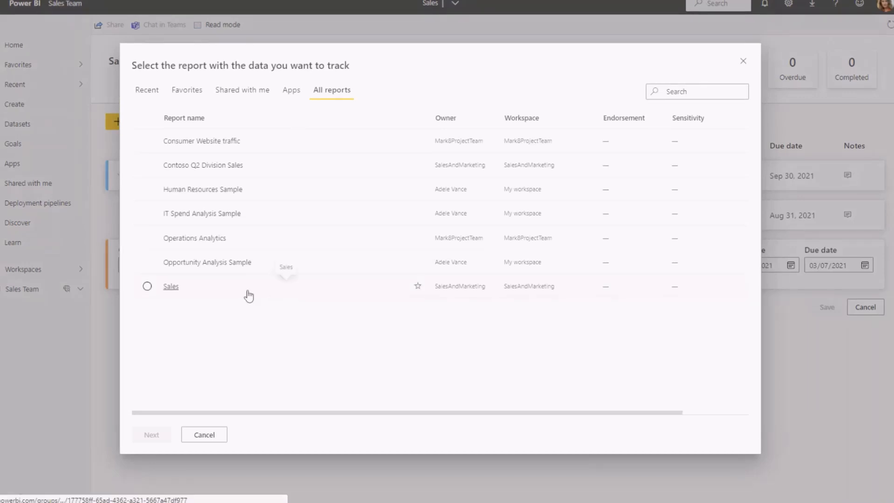
{"action": "left_click", "coordinate": [237, 267]}
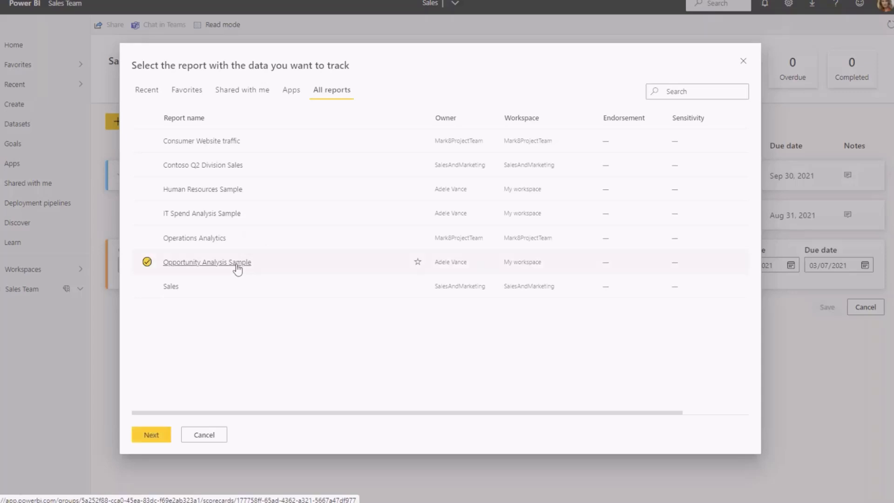
{"action": "left_click", "coordinate": [151, 435]}
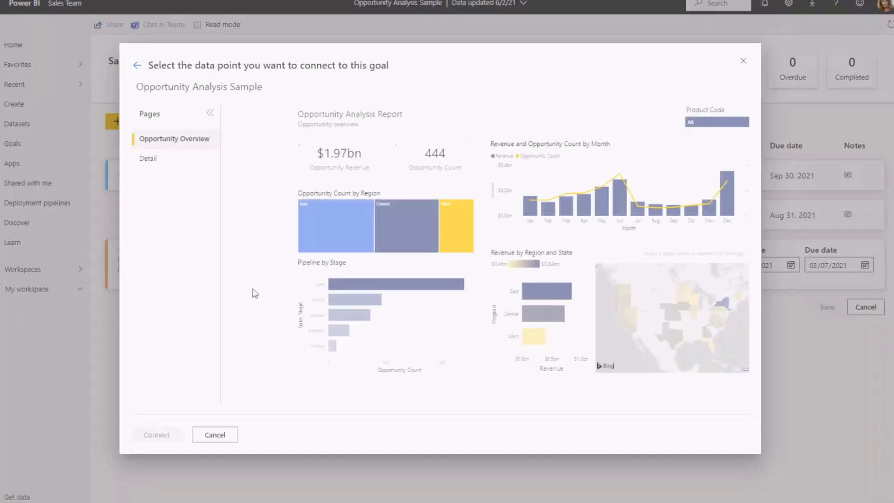
{"action": "left_click", "coordinate": [289, 163]}
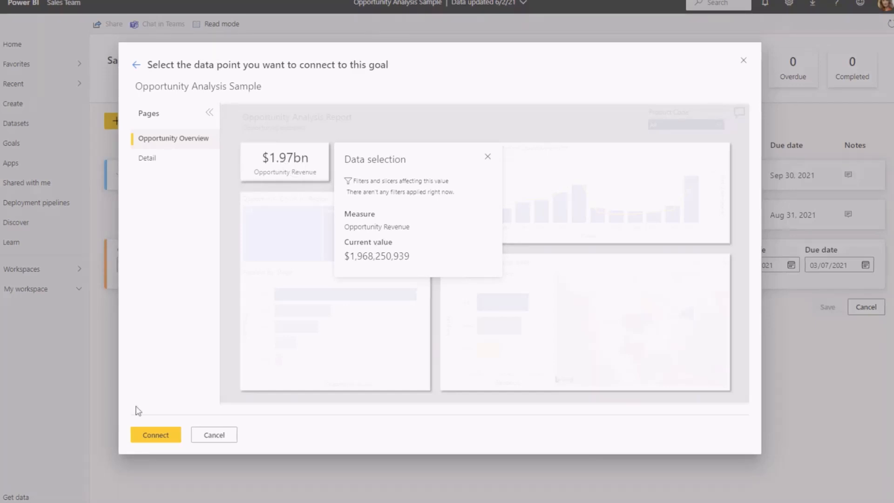
{"action": "left_click", "coordinate": [145, 435]}
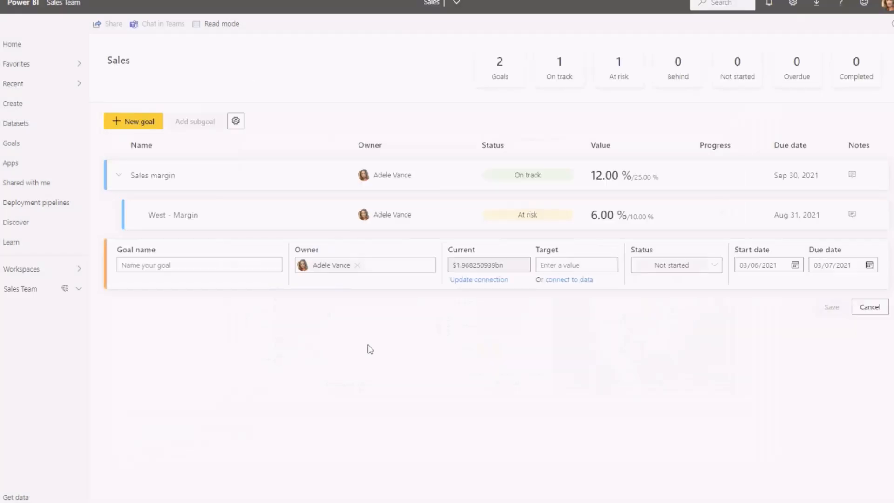
{"action": "left_click", "coordinate": [584, 265]}
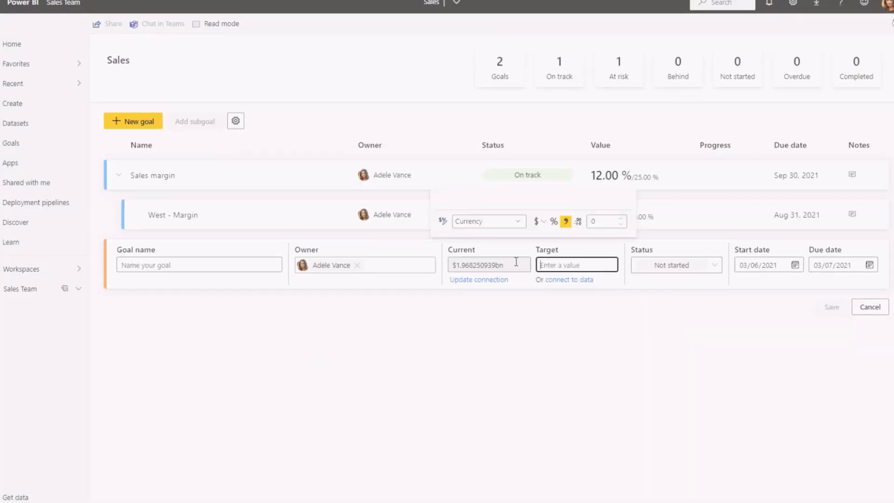
{"action": "left_click", "coordinate": [516, 262]}
{"action": "left_click", "coordinate": [561, 264]}
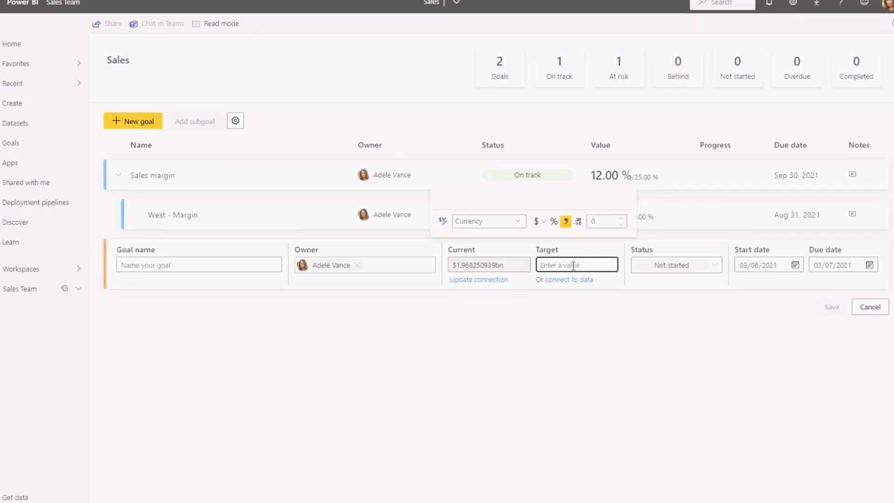
{"action": "type", "text": "1"}
{"action": "key", "text": "BackSpace"}
{"action": "type", "text": "20"}
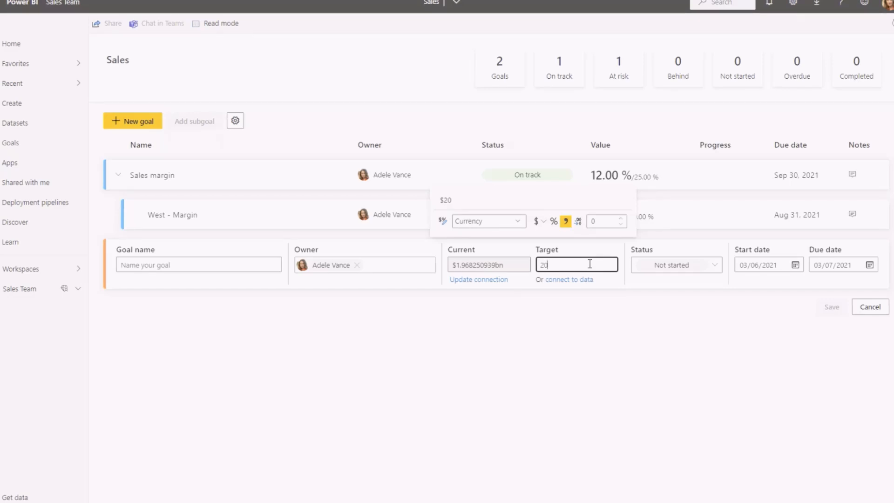
{"action": "type", "text": "000000000"}
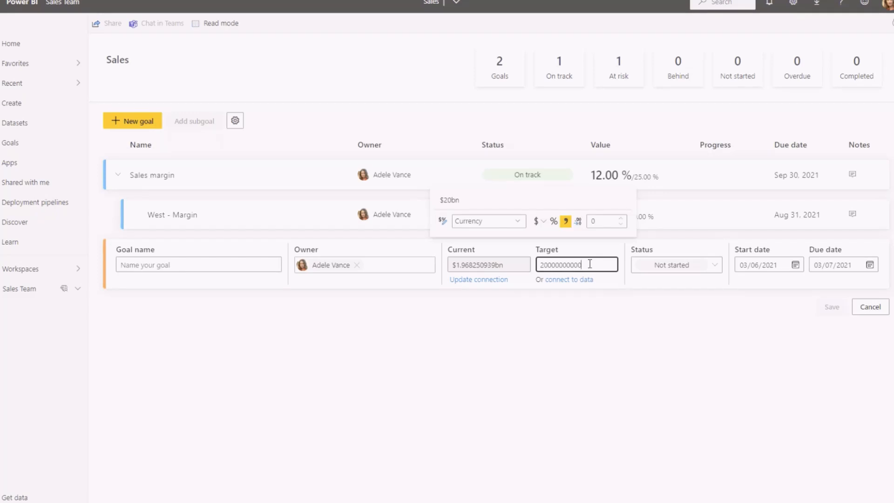
{"action": "left_click", "coordinate": [624, 315]}
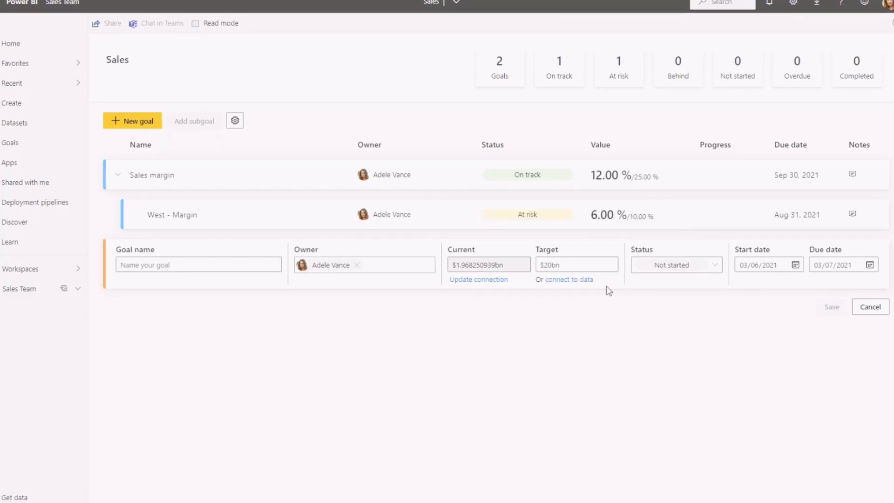
Step: Set the new goal's status to Behind and replace its owner with another team member
{"action": "left_click", "coordinate": [687, 269]}
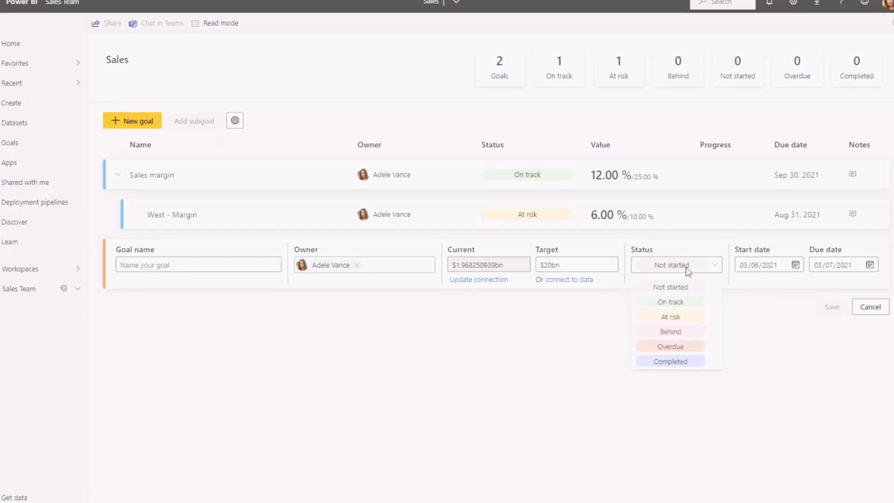
{"action": "left_click", "coordinate": [691, 333]}
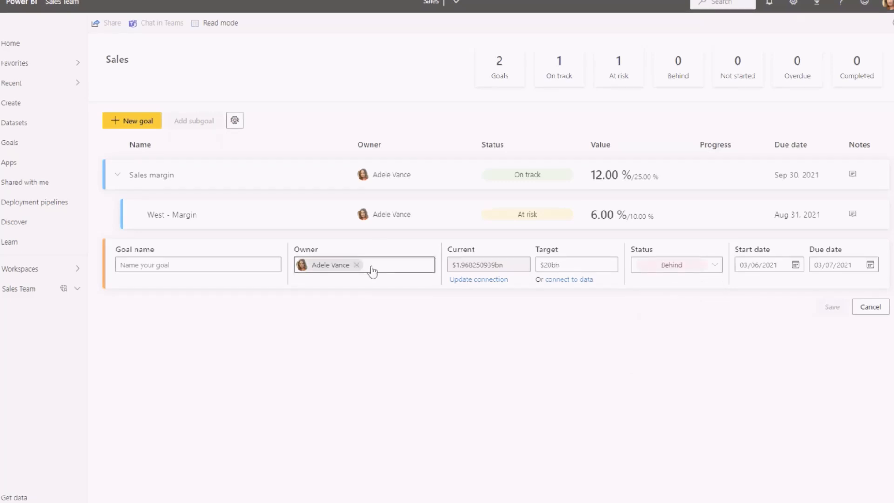
{"action": "key", "text": "BackSpace"}
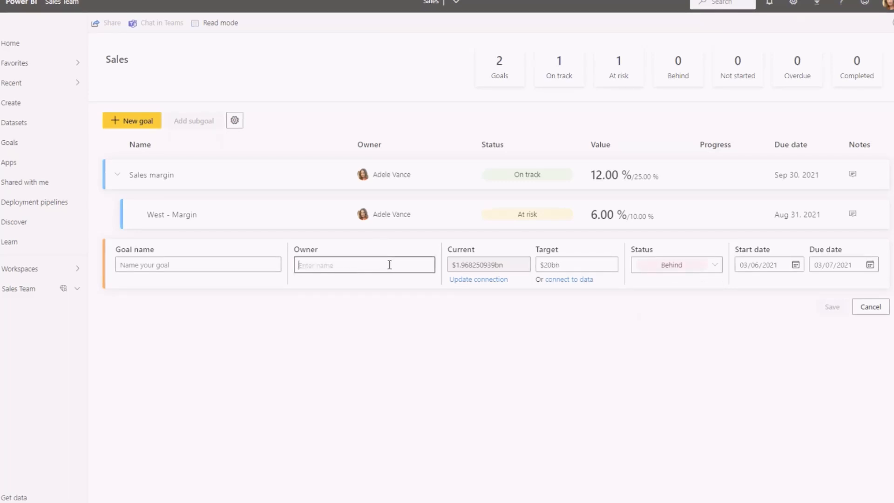
{"action": "type", "text": "alex"}
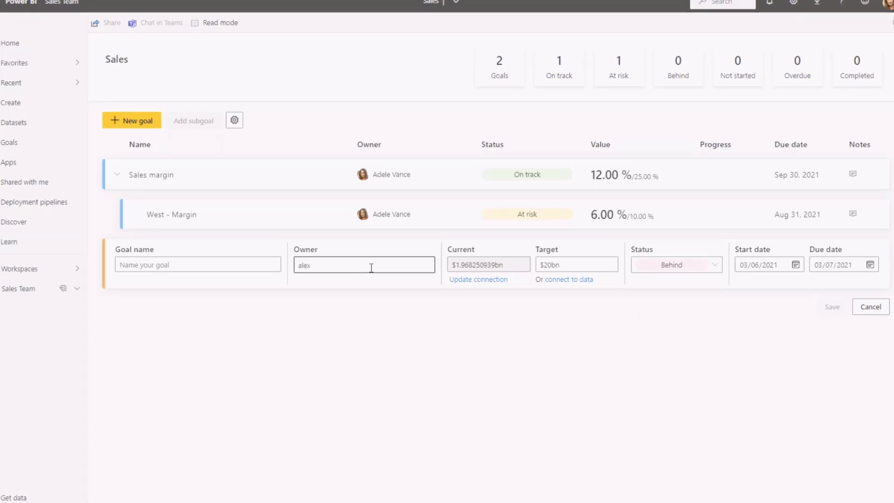
{"action": "left_click", "coordinate": [347, 285]}
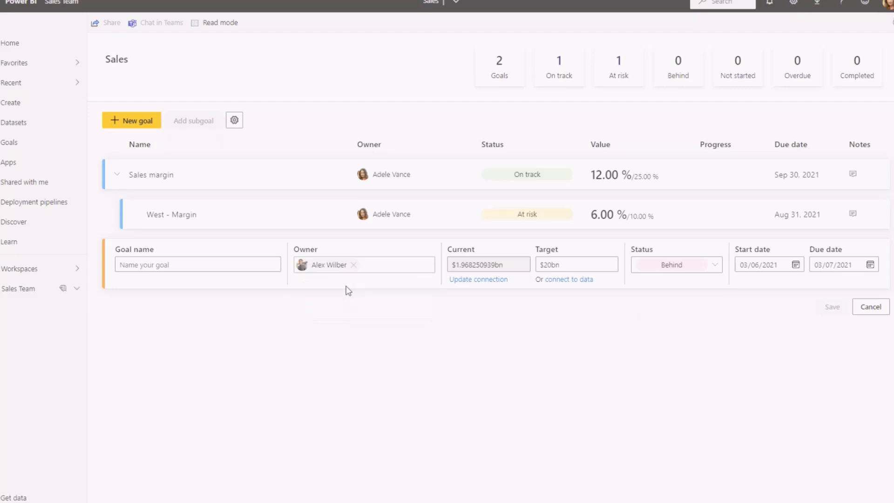
Step: Name the new goal Target Revenue - Opportunities
{"action": "left_click", "coordinate": [232, 268]}
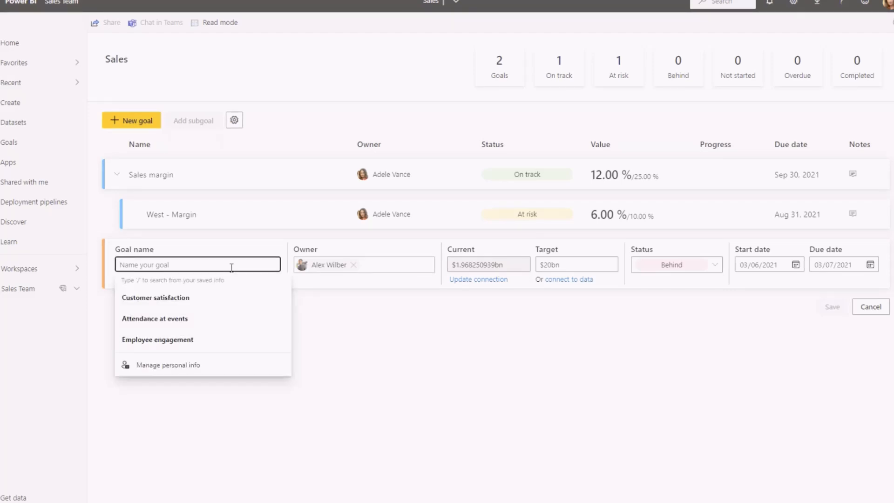
{"action": "type", "text": "Target "}
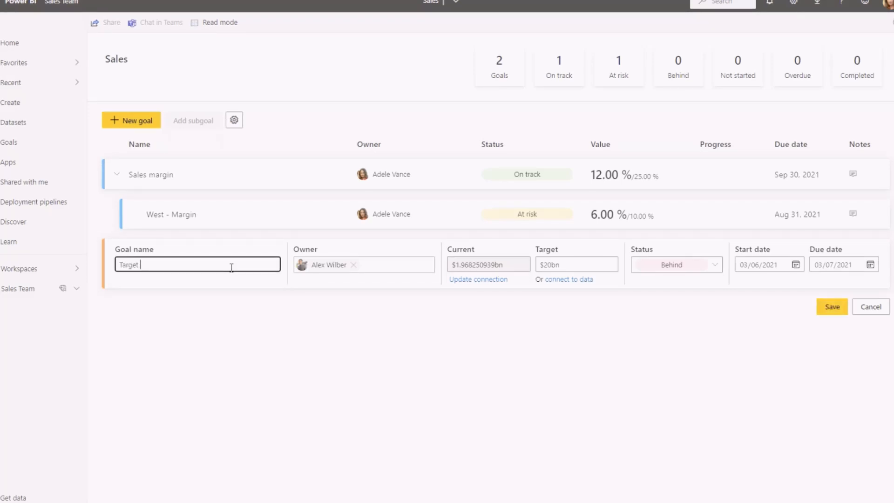
{"action": "type", "text": "Revenue - Oppor"}
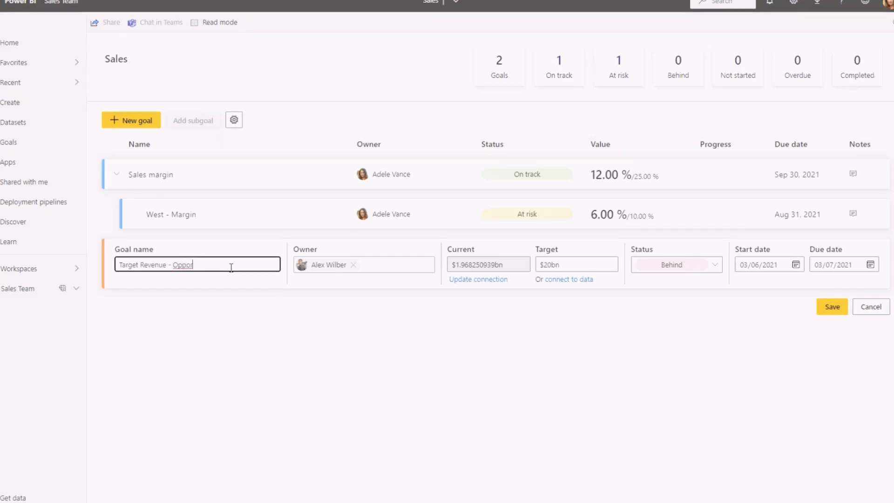
{"action": "type", "text": "tunities"}
Step: Set the Target Revenue - Opportunities goal's due date to 30 December 2021 and save the goal
{"action": "left_click", "coordinate": [870, 265]}
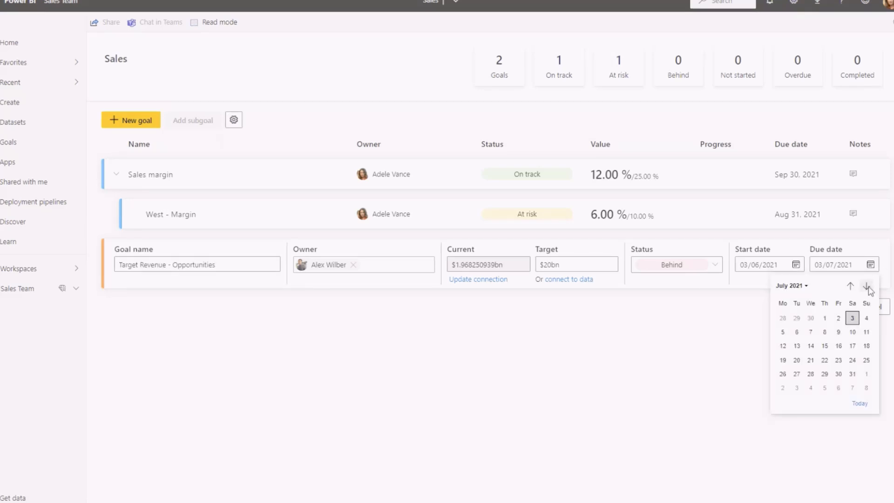
{"action": "left_click", "coordinate": [866, 286]}
{"action": "left_click", "coordinate": [867, 286]}
{"action": "left_click", "coordinate": [866, 285]}
{"action": "left_click", "coordinate": [867, 287]}
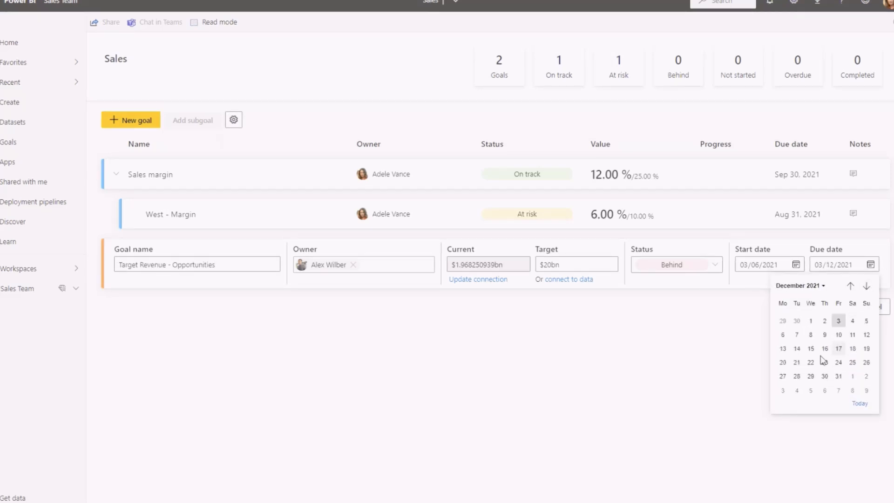
{"action": "left_click", "coordinate": [867, 286]}
{"action": "left_click", "coordinate": [824, 370]}
{"action": "left_click", "coordinate": [825, 308]}
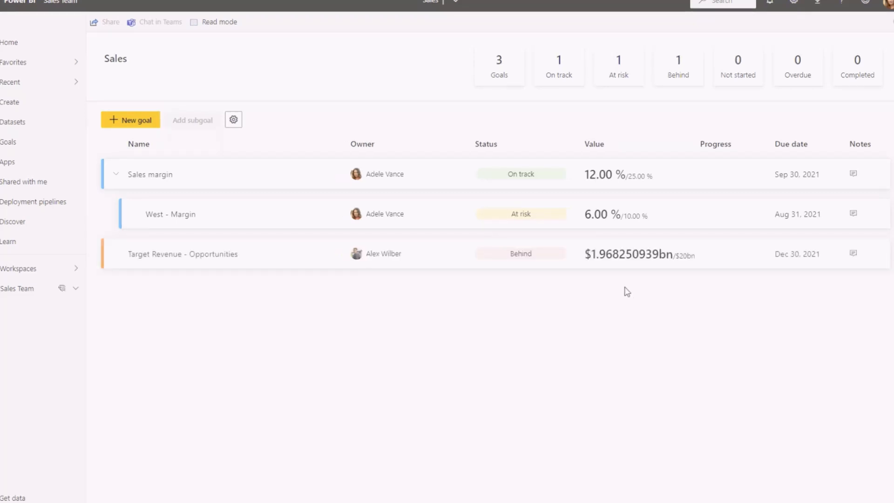
Step: Check the exact current value of the Target Revenue - Opportunities goal
{"action": "mouse_move", "coordinate": [627, 256]}
{"action": "left_click_drag", "start_coordinate": [595, 254], "coordinate": [647, 254]}
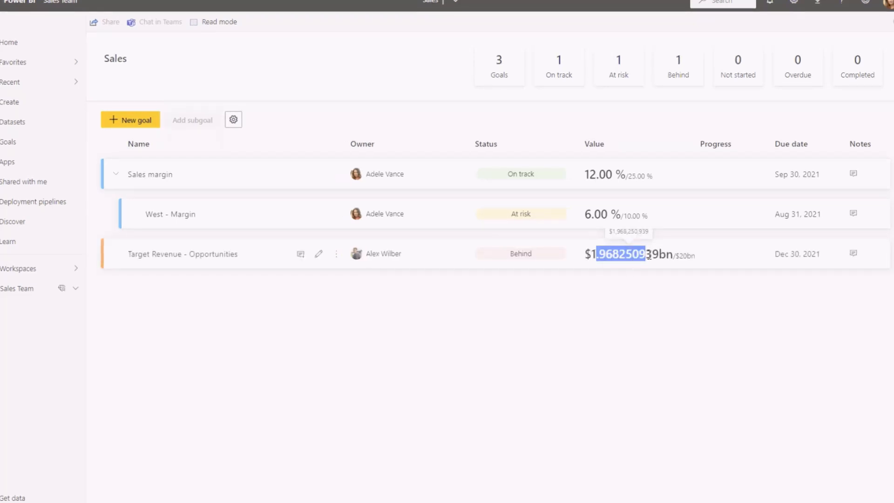
{"action": "left_click", "coordinate": [666, 255]}
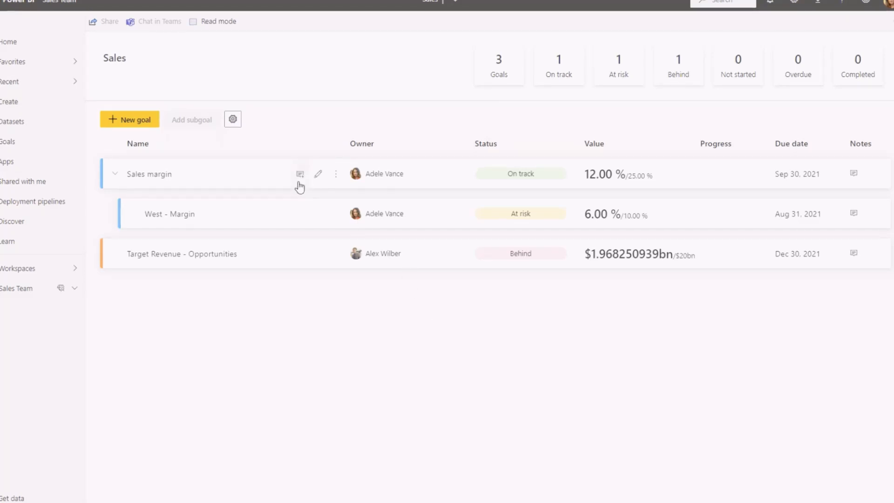
Step: Review the Sales margin goal's details and new check-in form, and close them without saving a check-in
{"action": "left_click", "coordinate": [300, 175]}
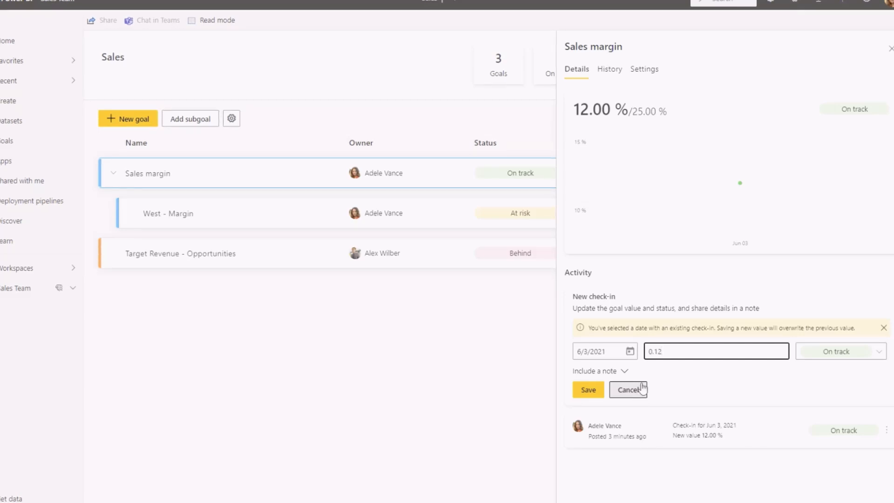
{"action": "left_click", "coordinate": [643, 388]}
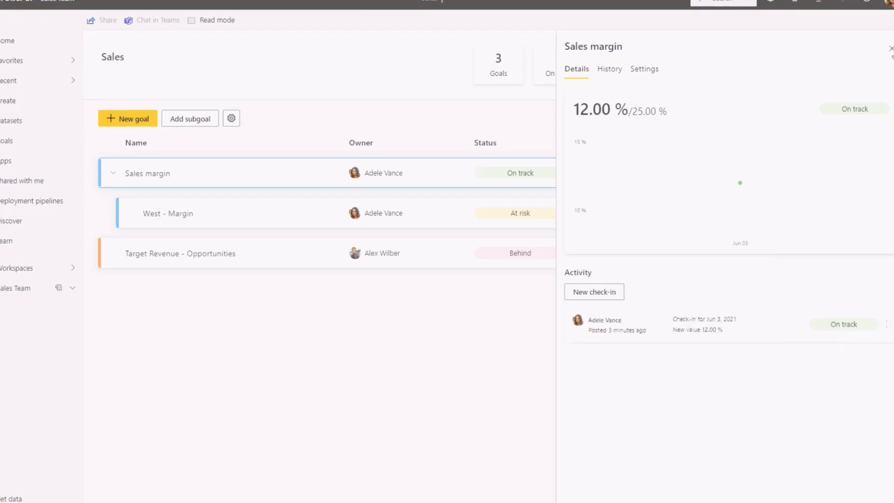
{"action": "left_click", "coordinate": [892, 49]}
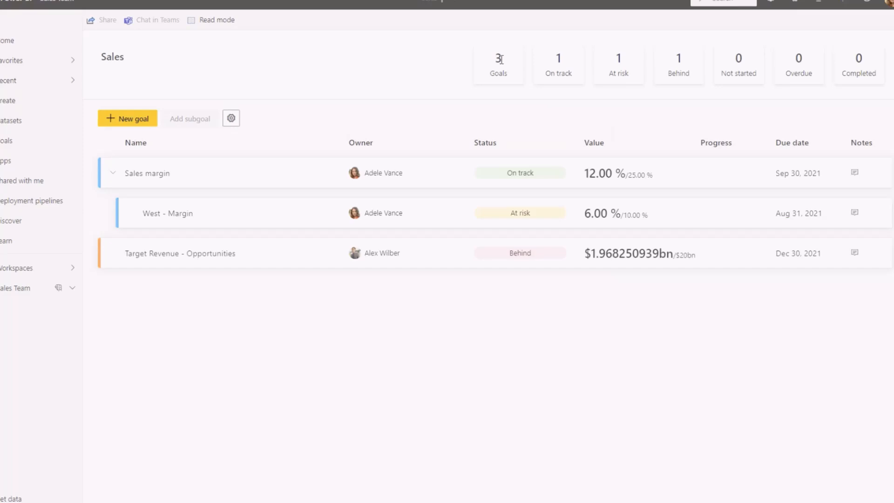
Step: Open the Goals hub and browse the remaining cards under My goals and activity
{"action": "left_click", "coordinate": [8, 140]}
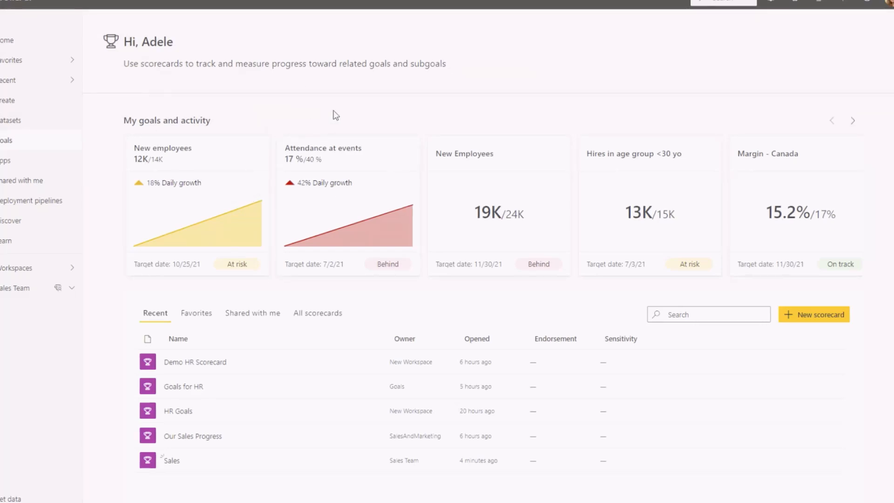
{"action": "left_click", "coordinate": [853, 122]}
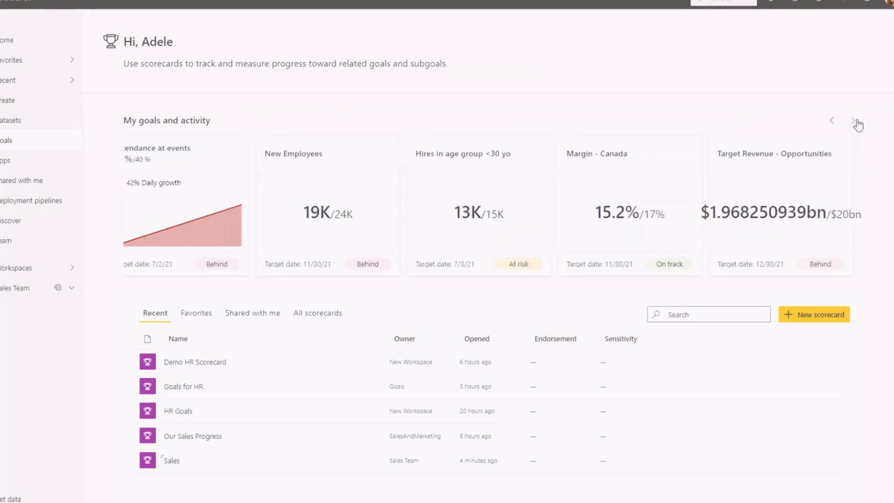
Step: Open the Marketing Sample scorecard and review the details of its "Increase total number of views on the views by 5%" goal
{"action": "left_click", "coordinate": [832, 121]}
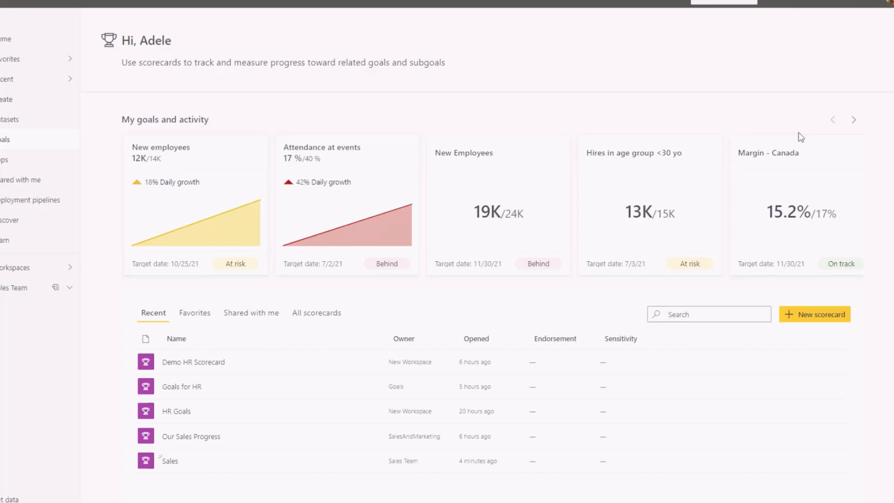
{"action": "scroll", "coordinate": [643, 128], "scroll_direction": "down", "scroll_amount": 5}
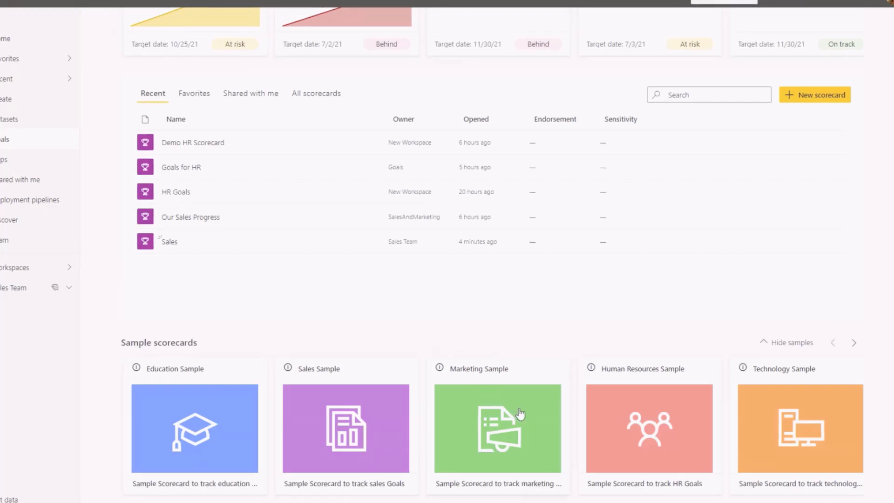
{"action": "left_click", "coordinate": [520, 413]}
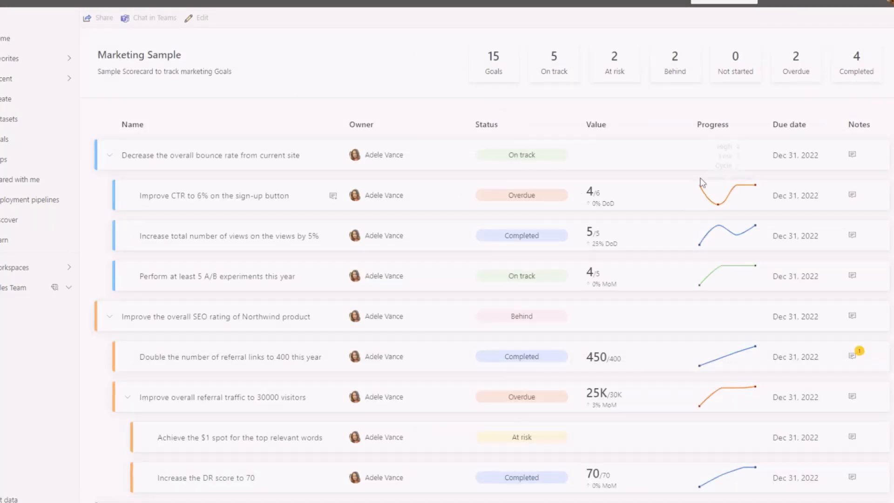
{"action": "mouse_move", "coordinate": [708, 199]}
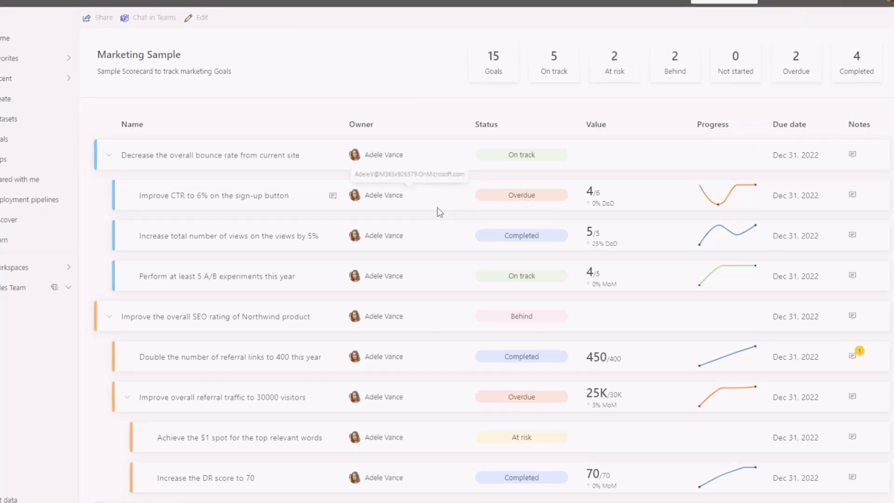
{"action": "left_click", "coordinate": [303, 237]}
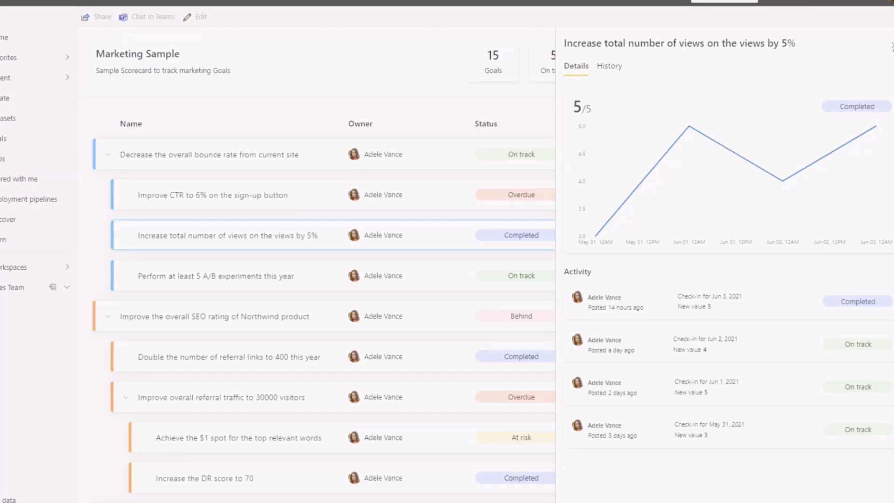
{"action": "key", "text": "Escape"}
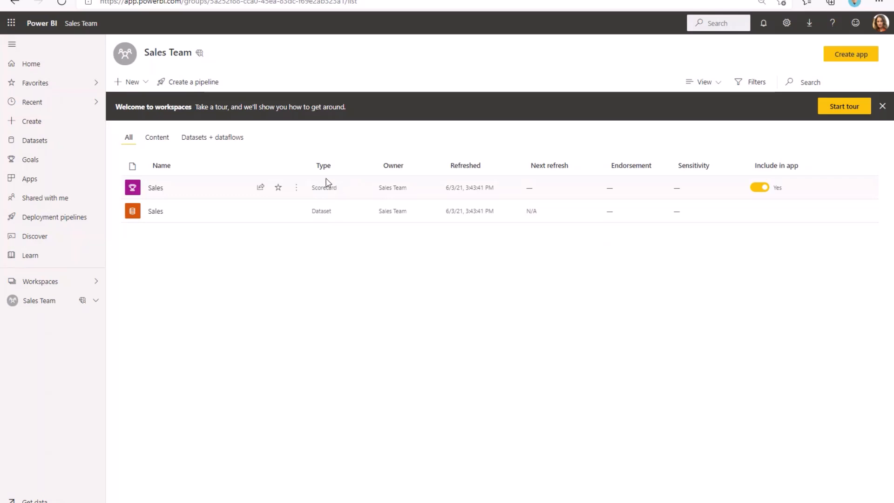
Step: Create a report from scratch on the Sales Team workspace's Sales dataset and place a gauge visual partway down the page
{"action": "left_click", "coordinate": [159, 212]}
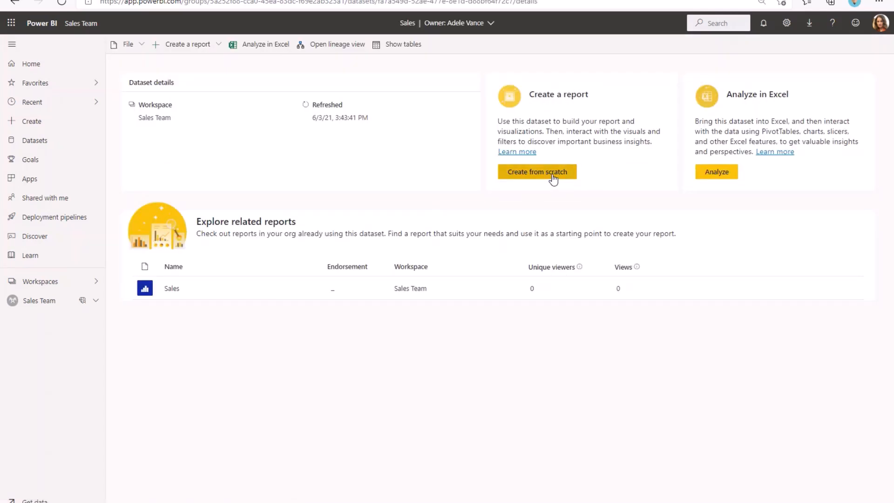
{"action": "left_click", "coordinate": [551, 177]}
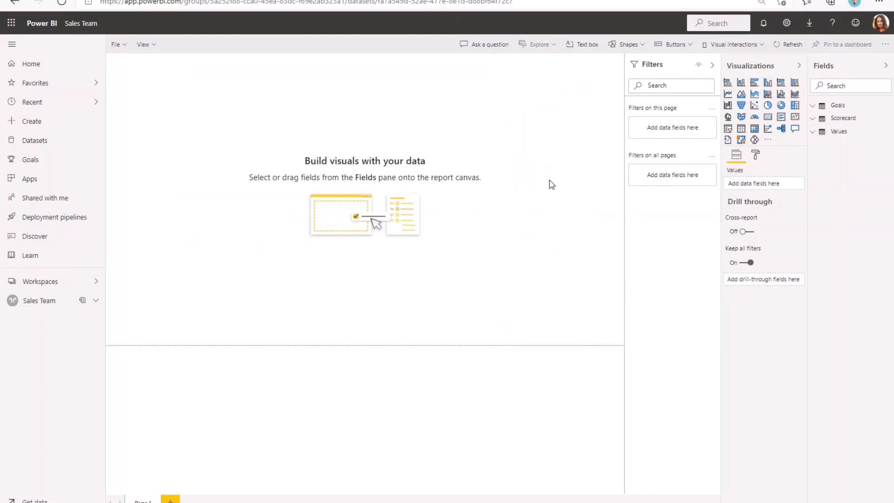
{"action": "left_click", "coordinate": [757, 119]}
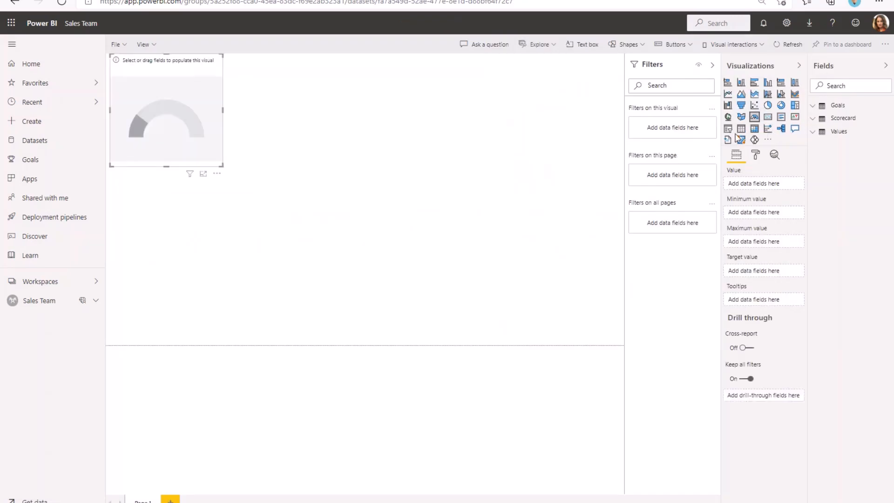
{"action": "left_click_drag", "start_coordinate": [223, 84], "coordinate": [214, 163]}
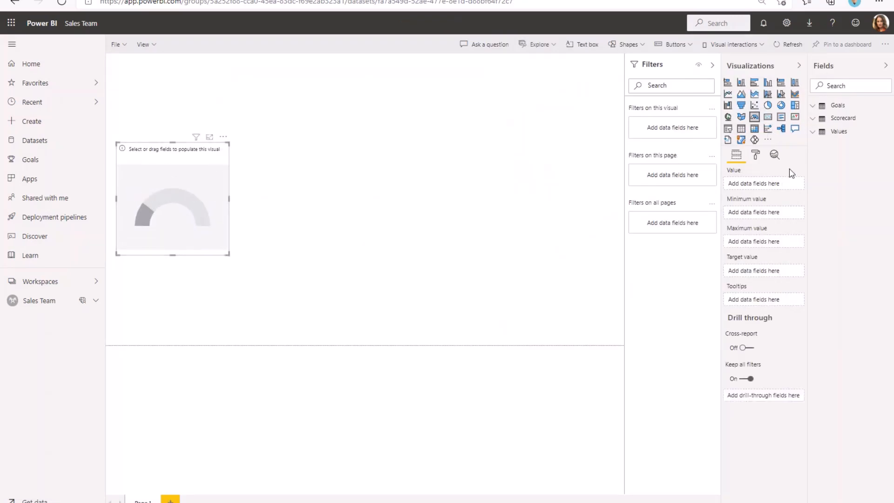
Step: Assign the Values table's Target field as the gauge's target value and its Value field as the gauge's value
{"action": "left_click", "coordinate": [814, 134]}
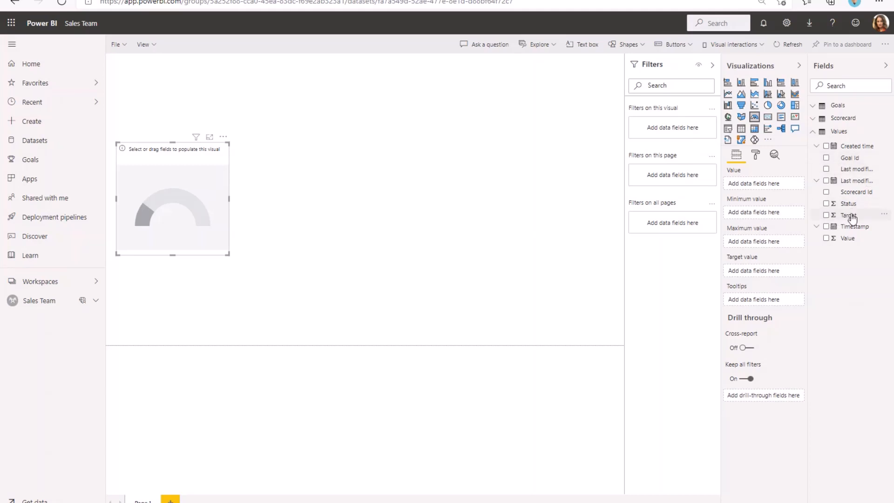
{"action": "left_click_drag", "start_coordinate": [851, 217], "coordinate": [778, 272]}
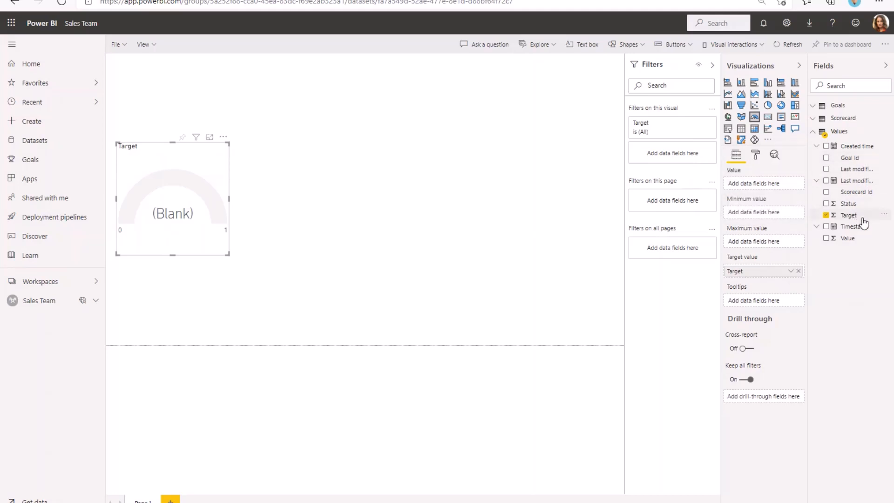
{"action": "left_click_drag", "start_coordinate": [847, 237], "coordinate": [745, 184]}
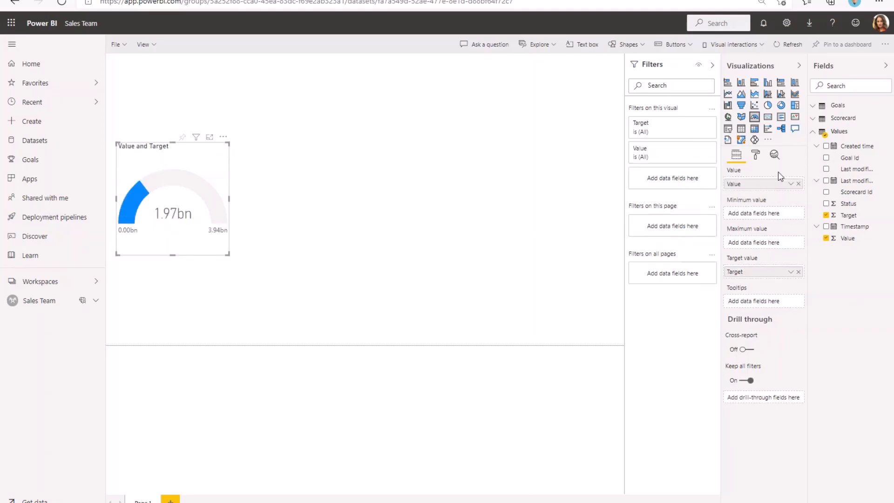
Step: Filter the gauge by the Goals table's Name field to West - Margin only, and widen the gauge slightly
{"action": "left_click", "coordinate": [813, 106]}
{"action": "left_click_drag", "start_coordinate": [859, 180], "coordinate": [684, 184]}
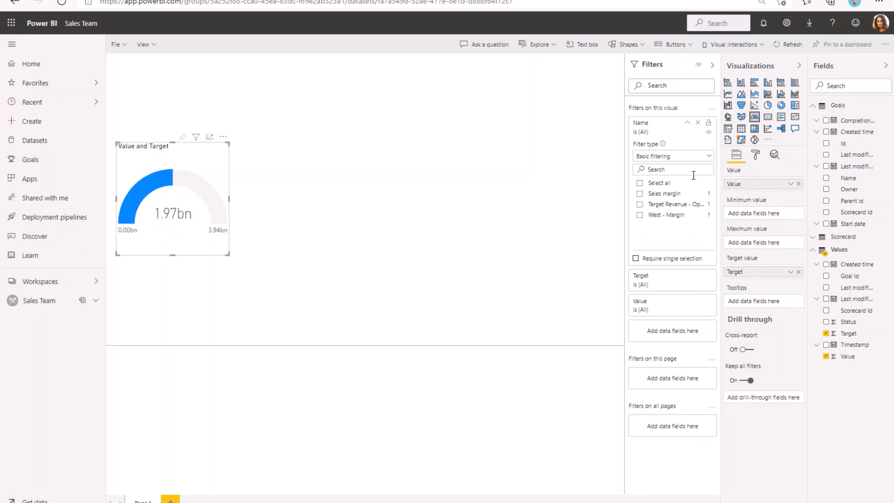
{"action": "left_click", "coordinate": [640, 215]}
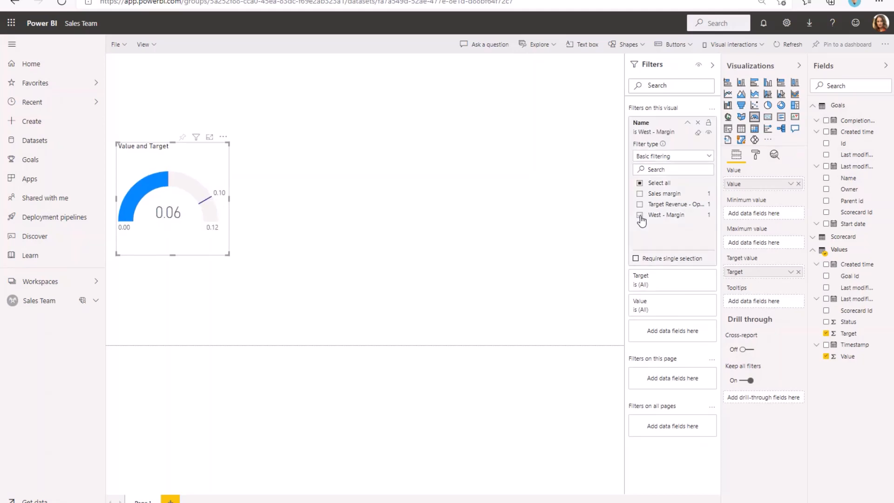
{"action": "left_click", "coordinate": [687, 123]}
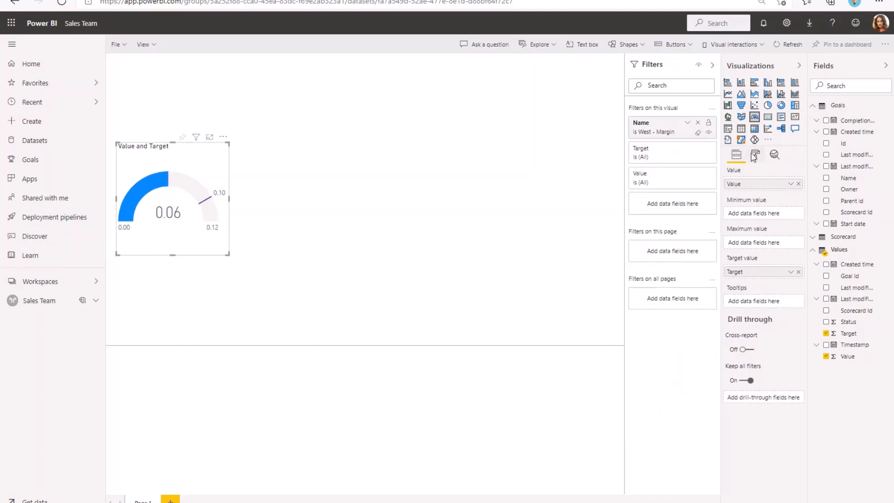
{"action": "left_click_drag", "start_coordinate": [229, 199], "coordinate": [256, 199]}
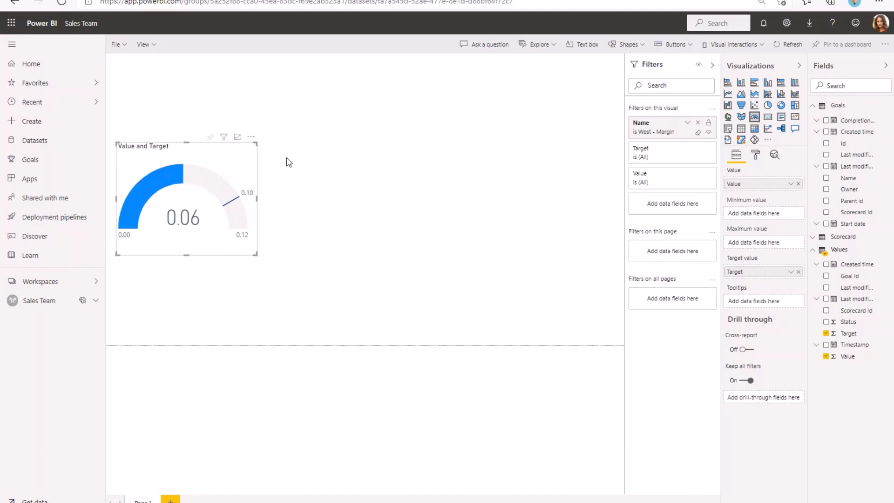